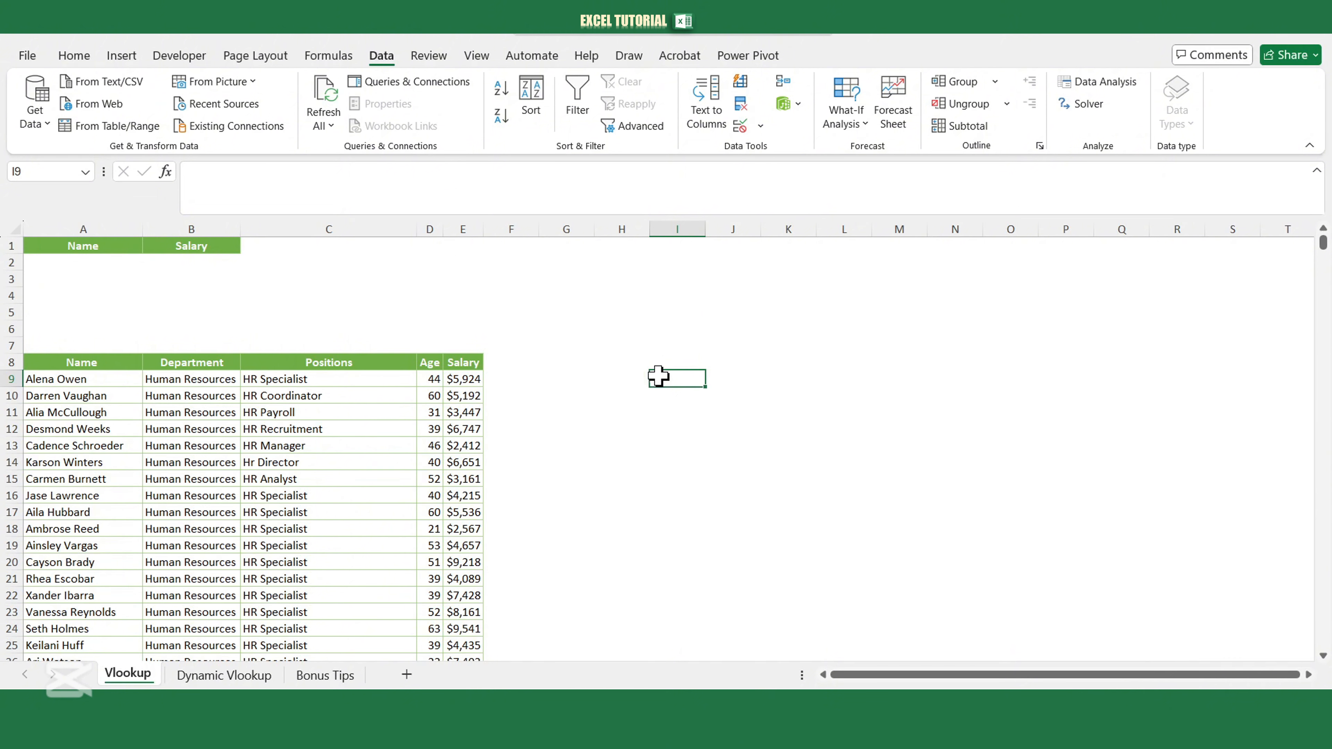
- Start a data validation rule for cell A2 under the Name header that allows a List
left_click_drag(95, 363, 98, 495)
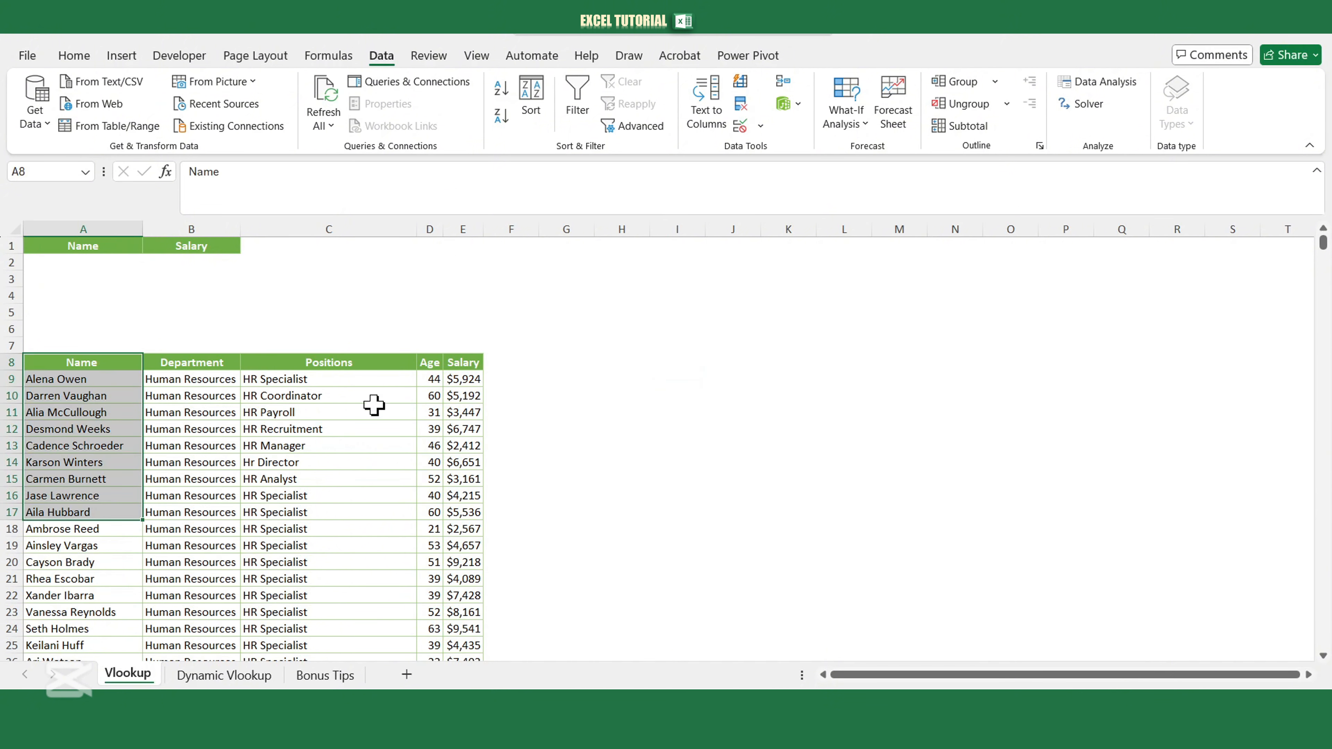
left_click_drag(463, 364, 484, 494)
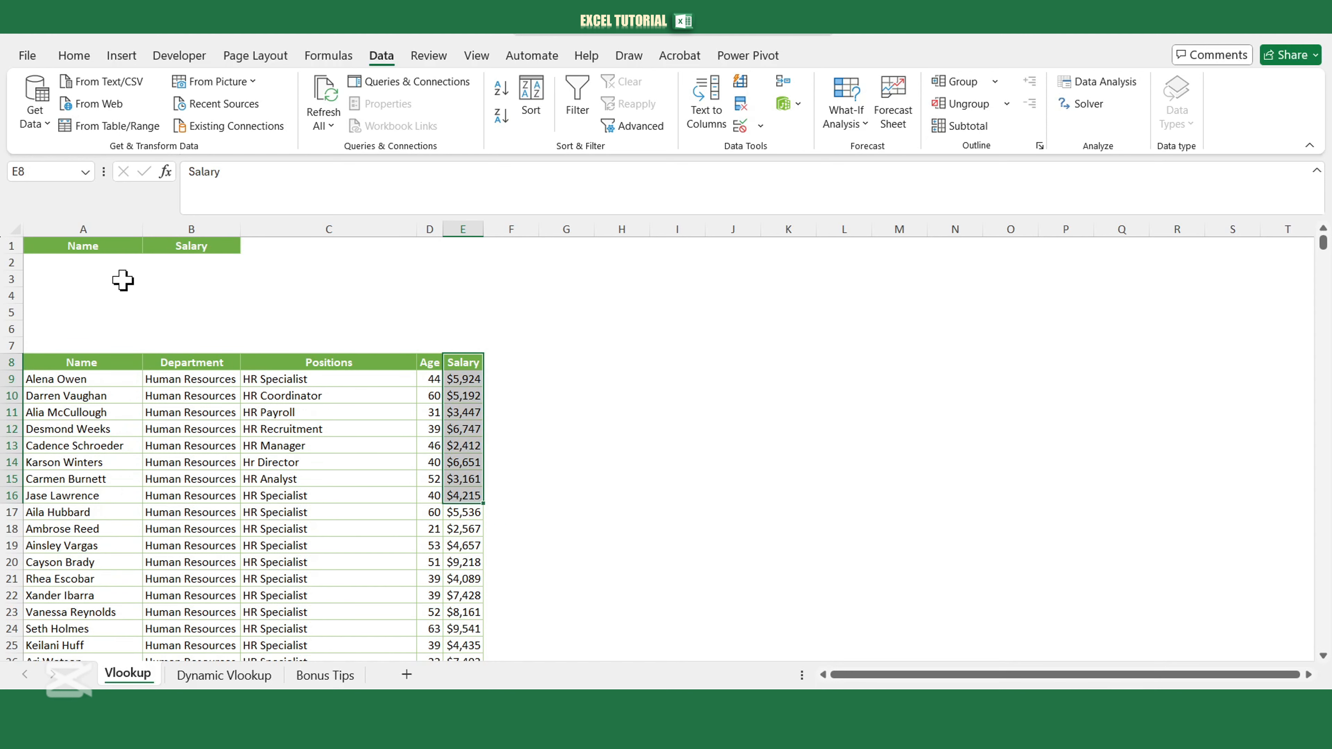
left_click(110, 262)
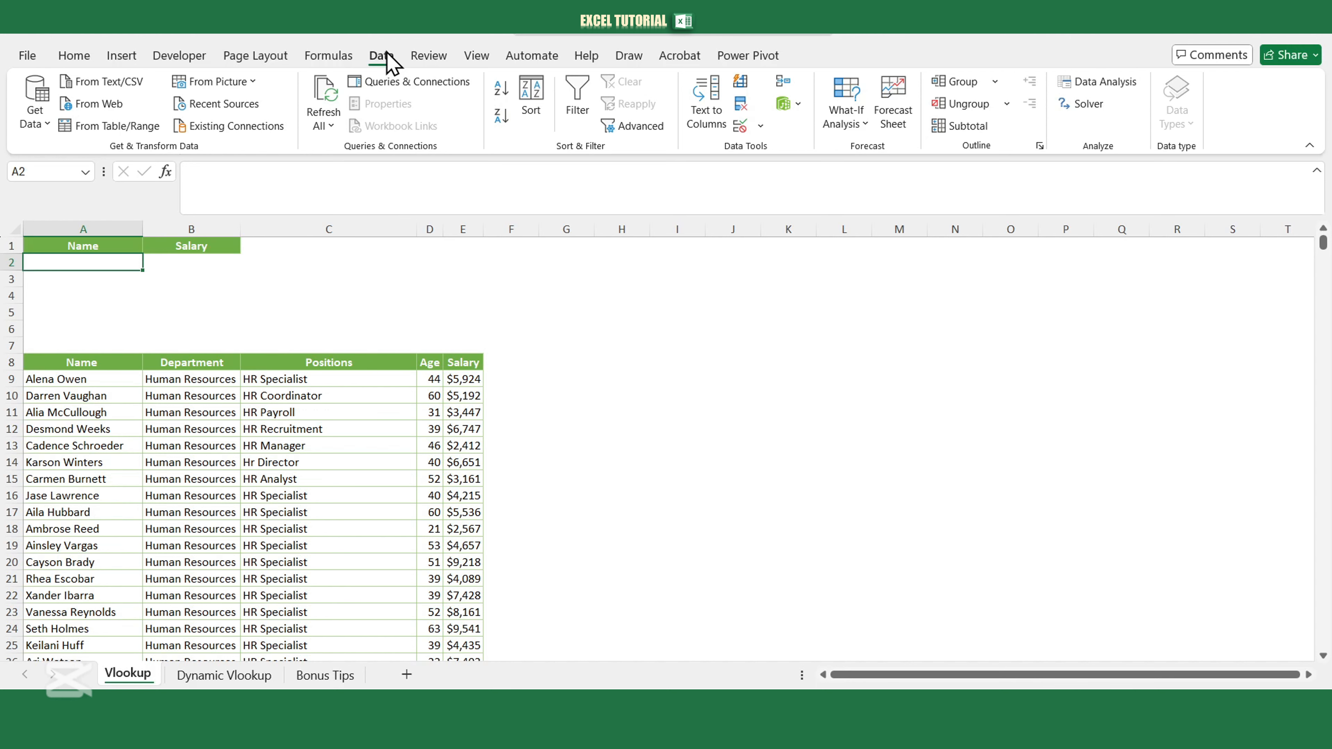
left_click(760, 126)
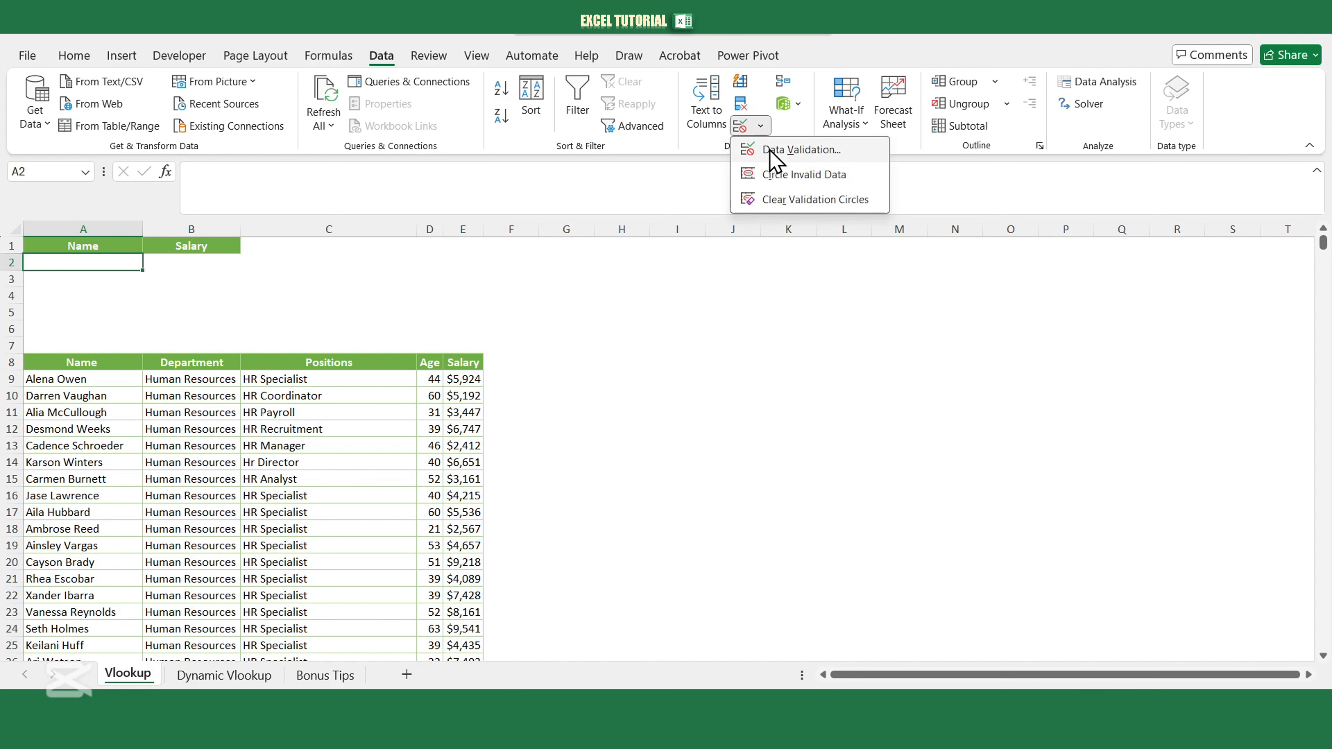
left_click(801, 150)
left_click(824, 425)
left_click(798, 475)
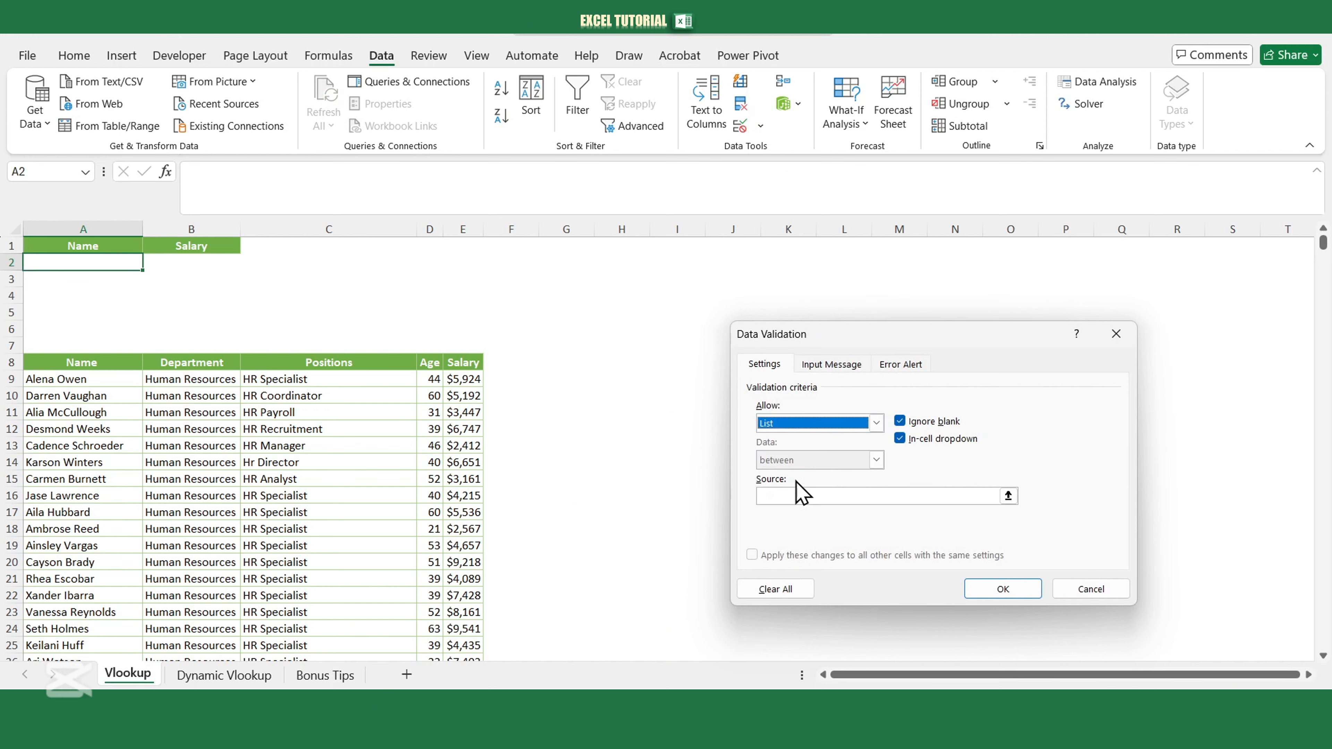
- Set the validation list source to =$A$9:$A$963, apply it, and pick the first name from the dropdown in A2
left_click(802, 496)
left_click(113, 379)
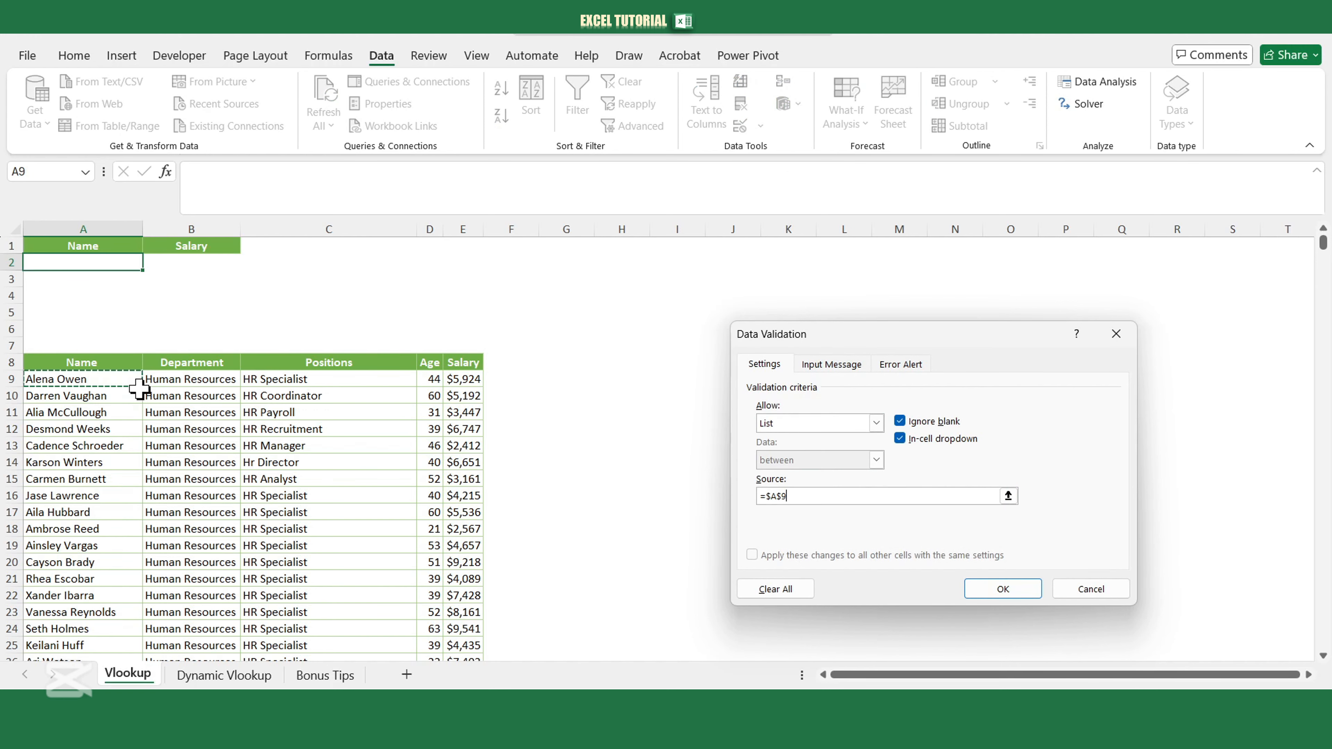
key("ctrl+shift+Down")
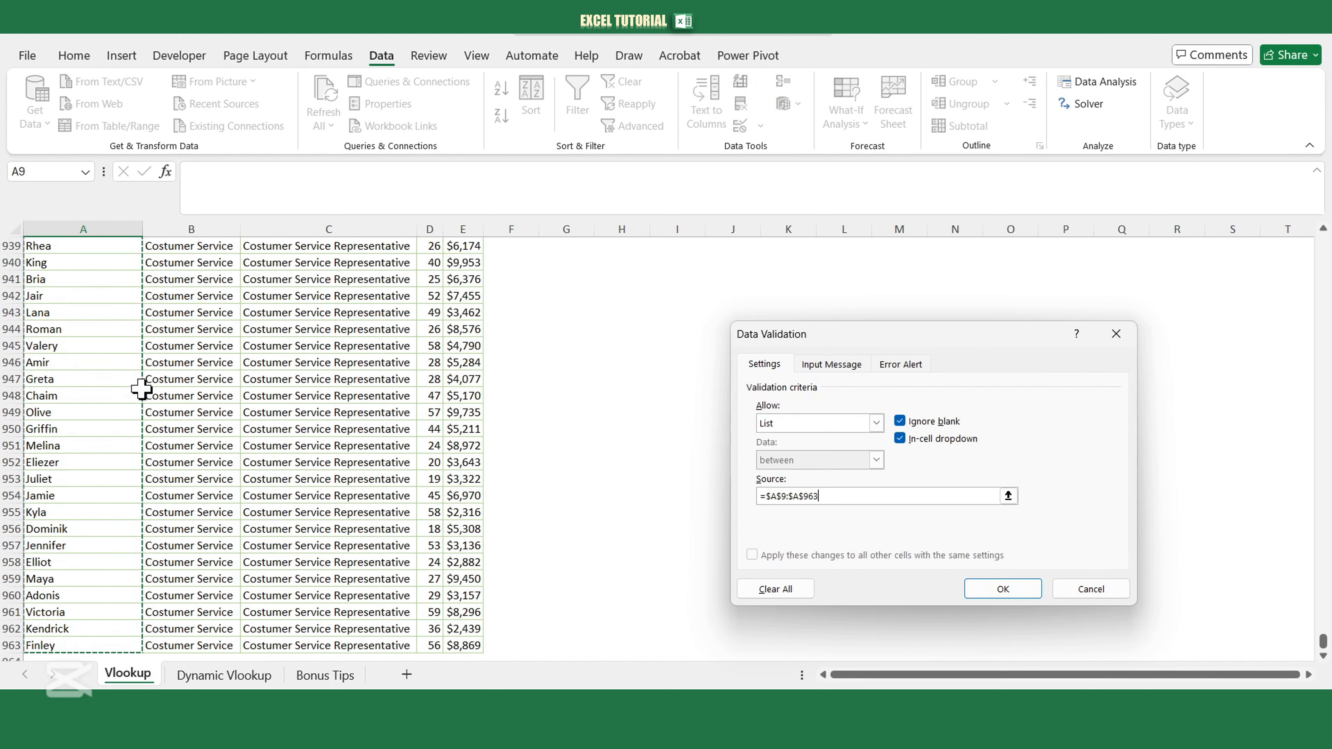
left_click(971, 588)
left_click_drag(1324, 643, 1324, 241)
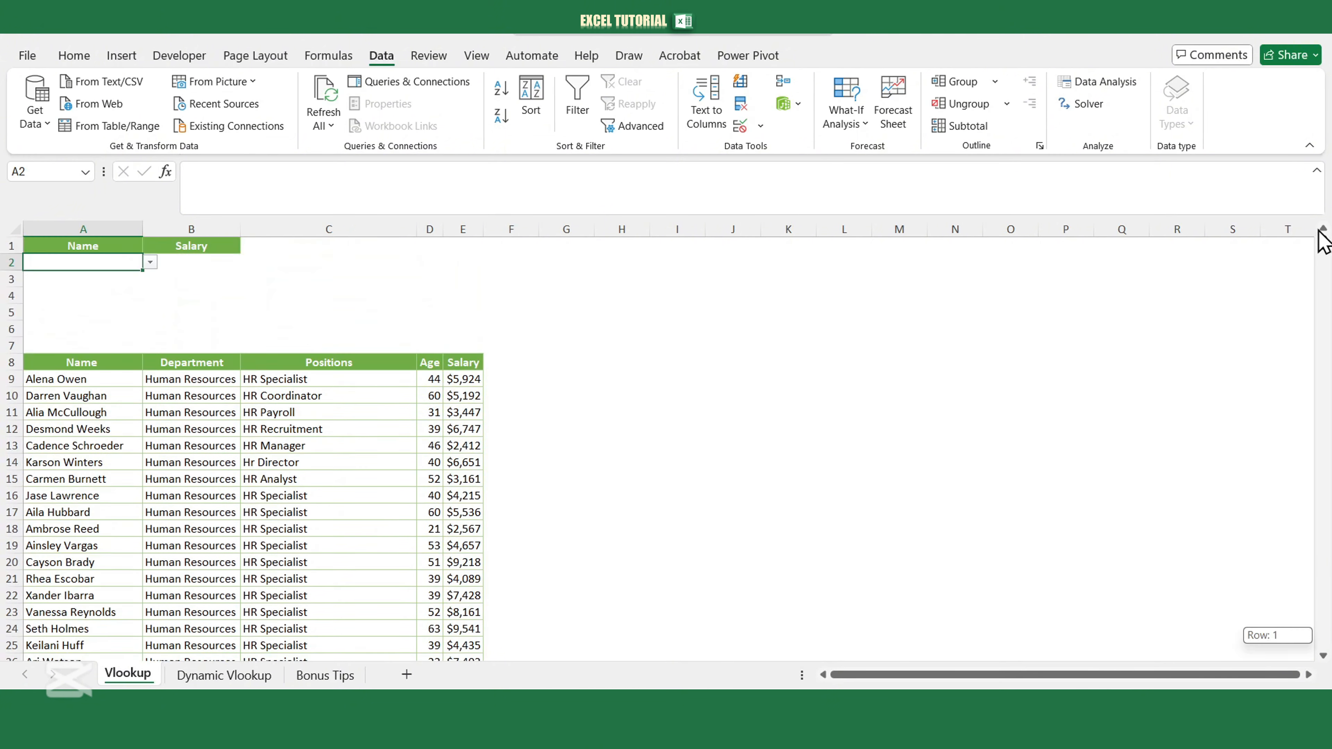
left_click(149, 262)
left_click(112, 280)
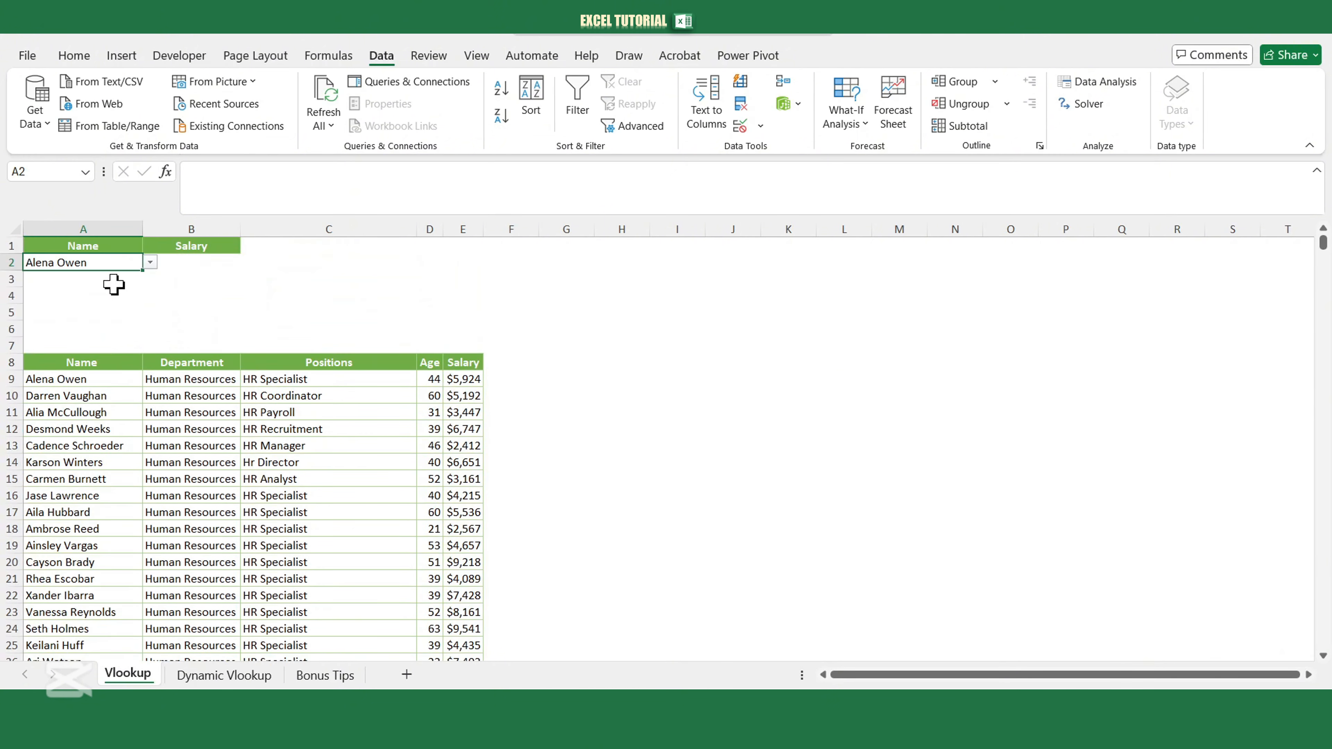
- Begin a VLOOKUP formula in B2 with A2 as the lookup value and A9:E963 as the table array
left_click(187, 268)
type("=")
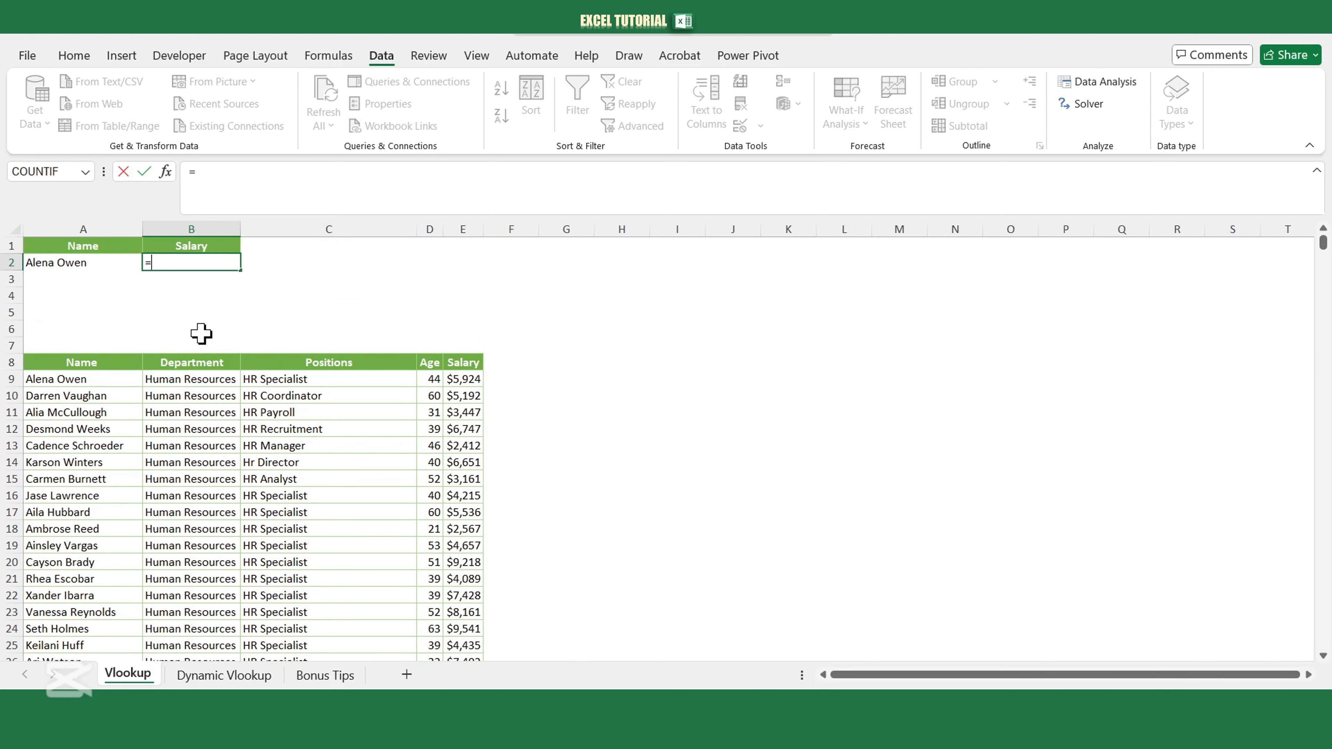
type("vlookup(")
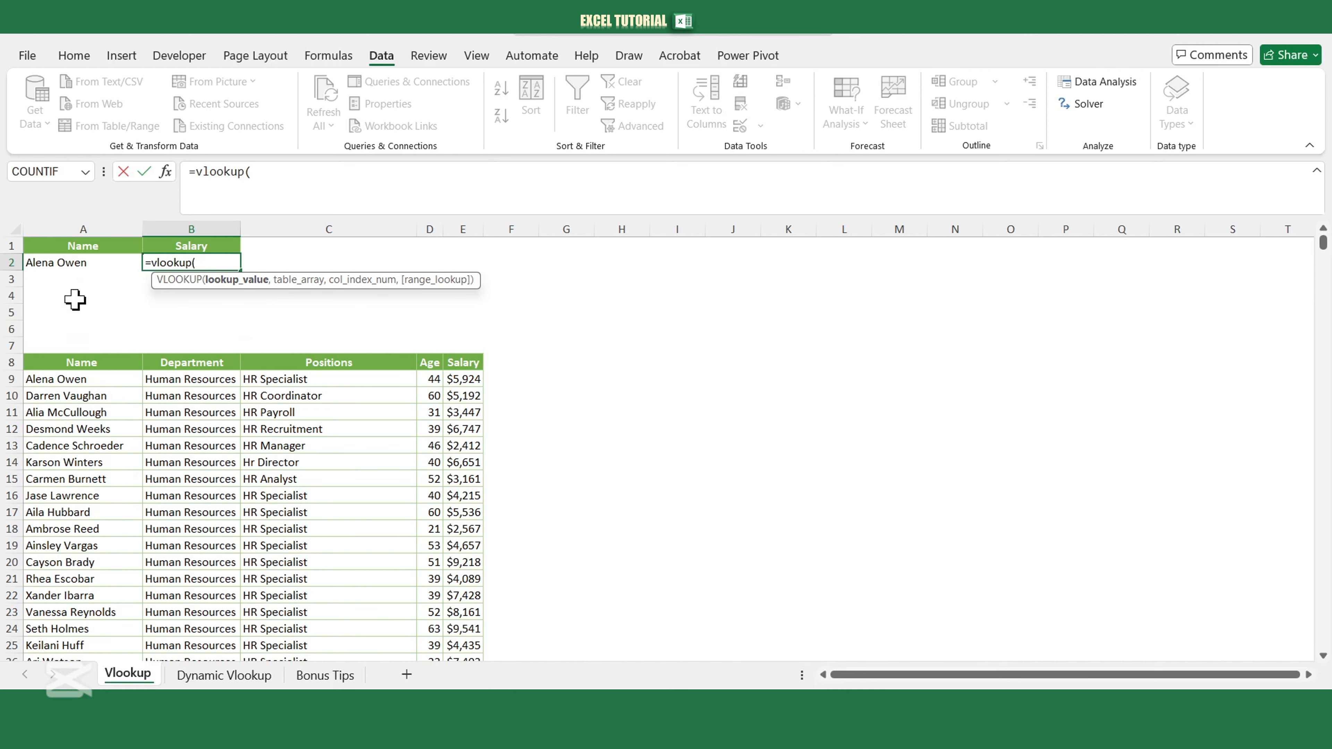
left_click(68, 262)
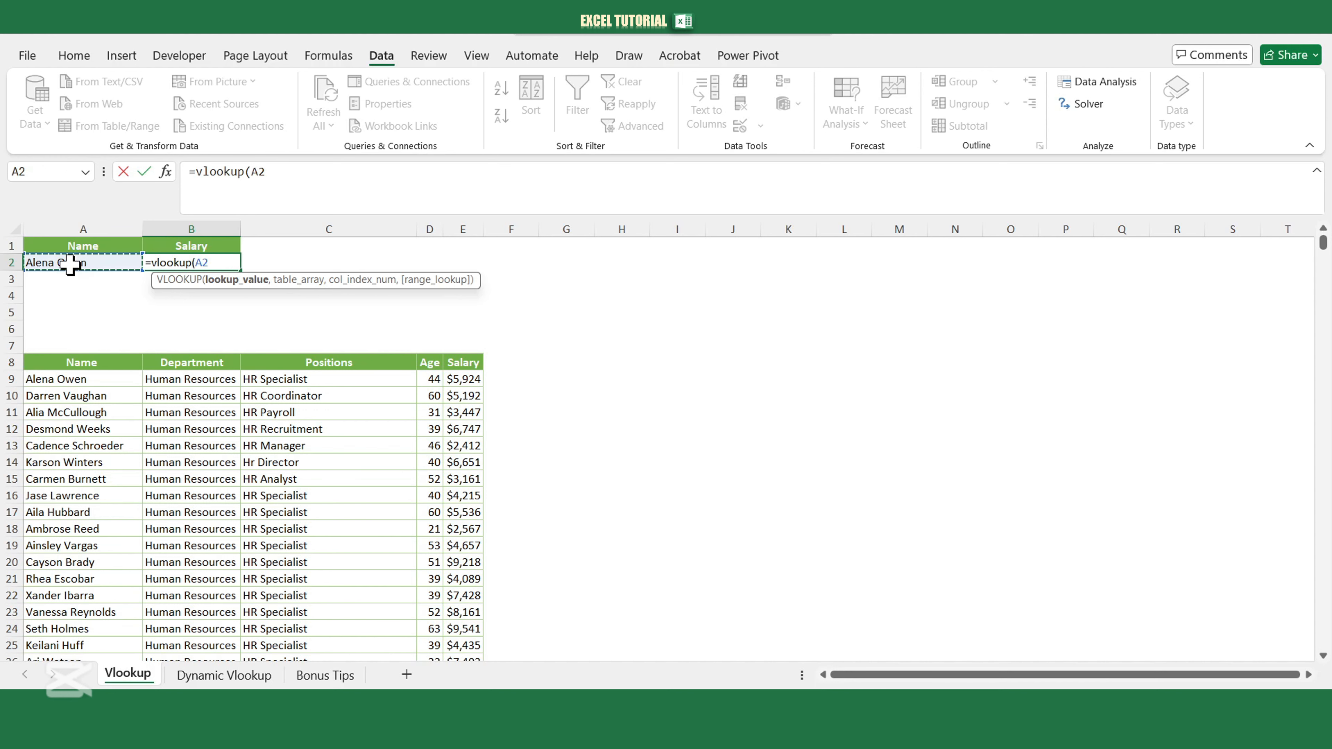
type(",")
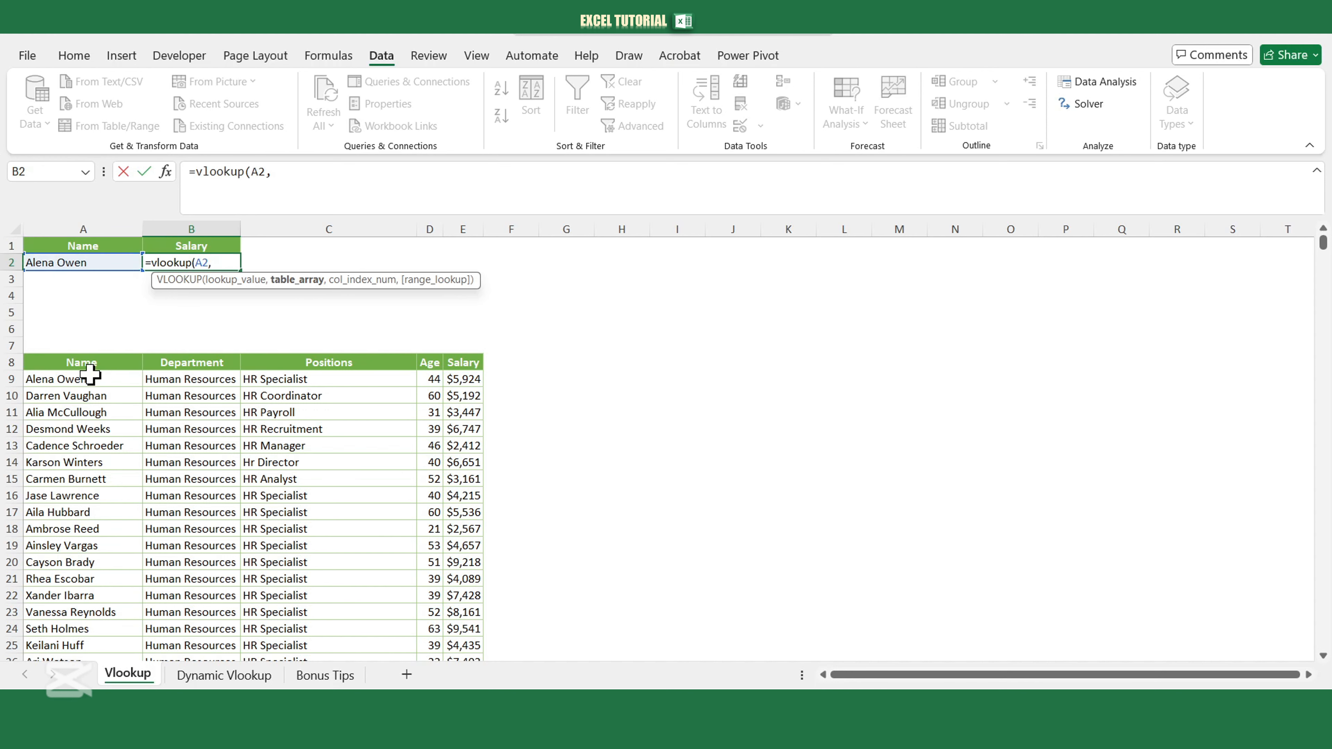
left_click_drag(89, 374, 462, 379)
key("ctrl+shift+Down")
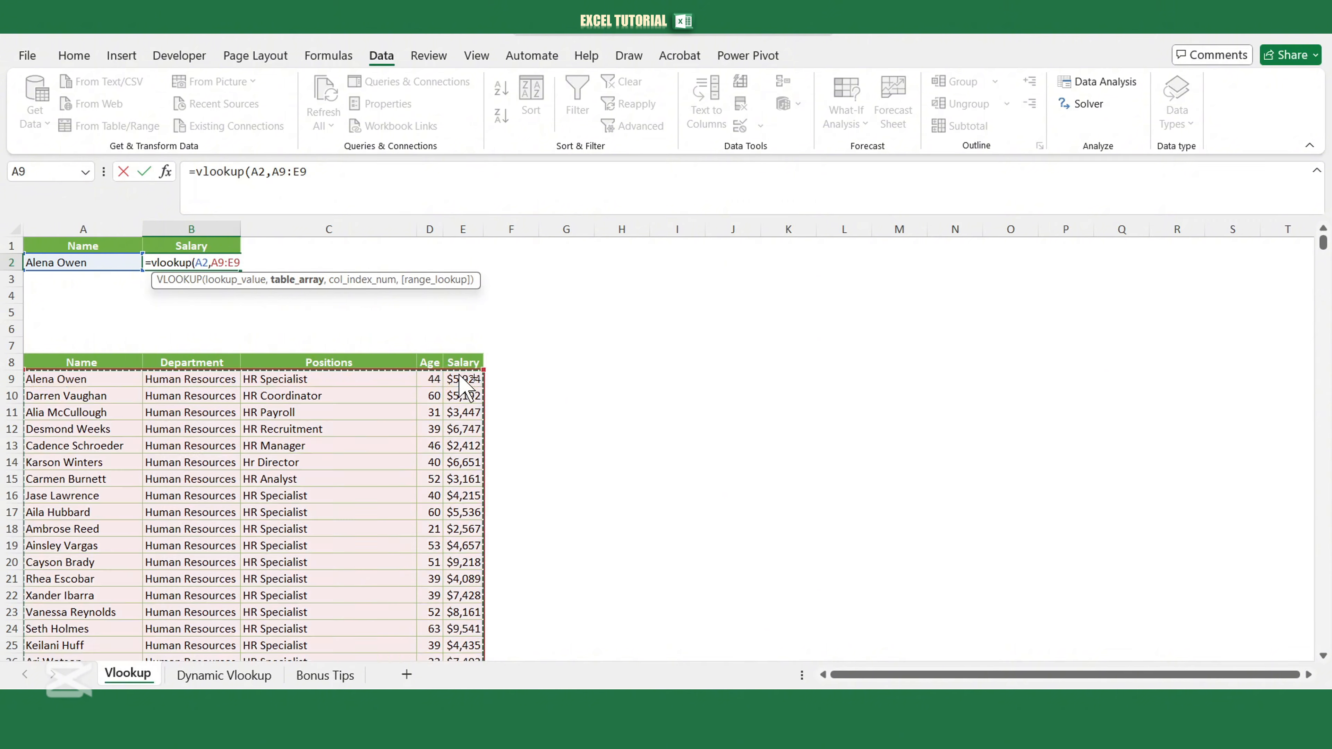
left_click_drag(1322, 635, 1308, 234)
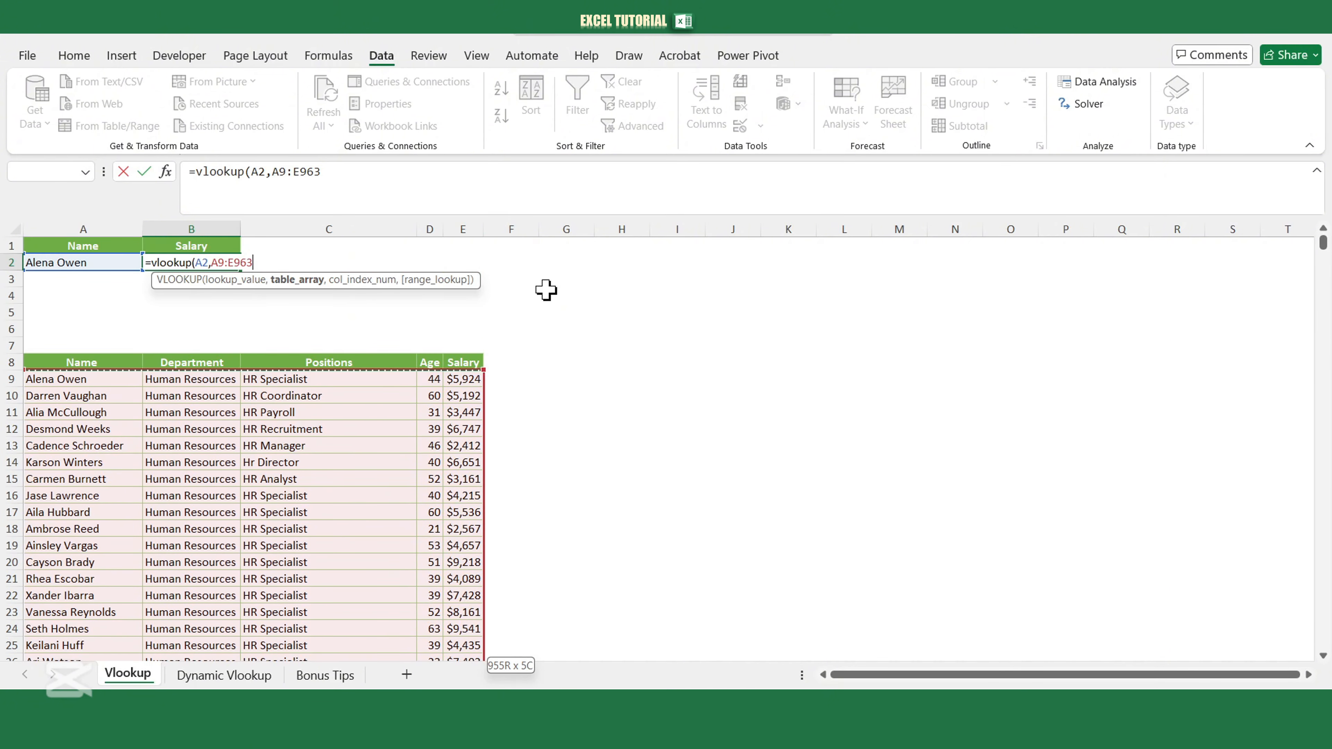
- Complete the VLOOKUP in B2 with column index 5 and FALSE for an exact match
type(",")
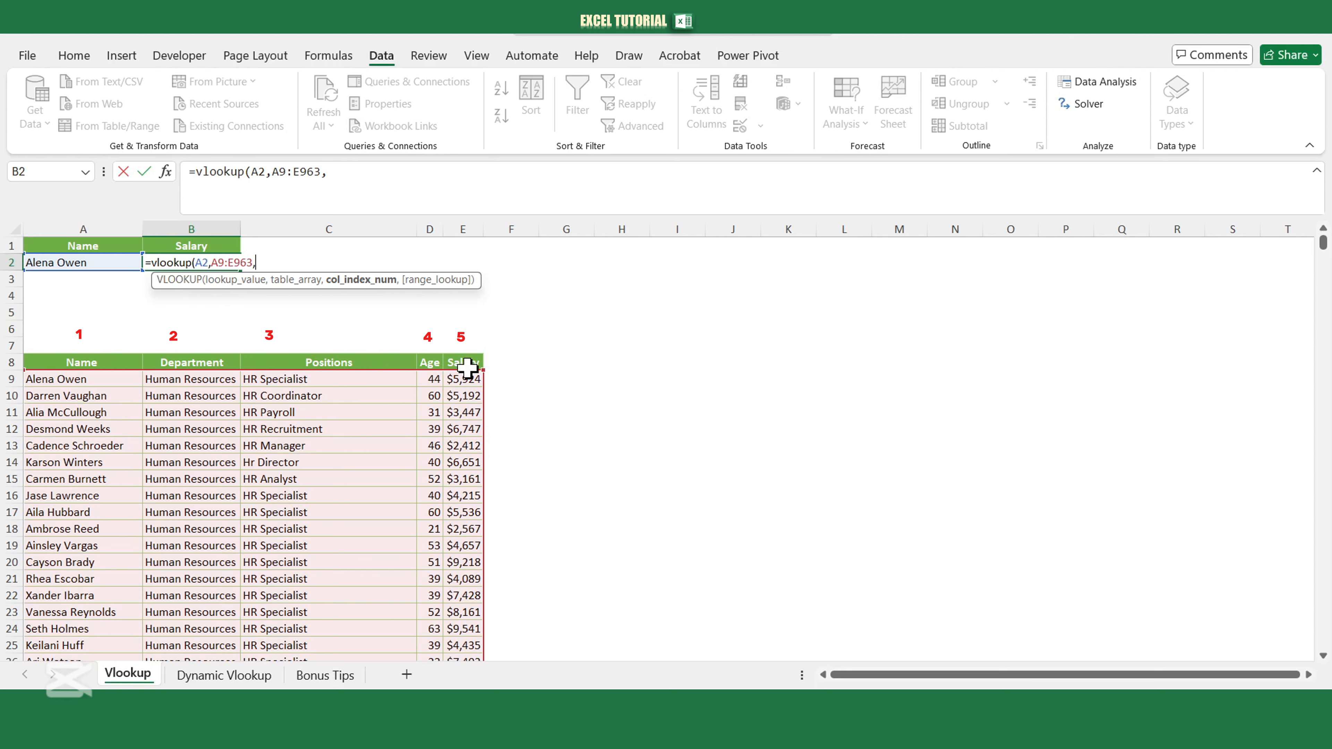
type("5,")
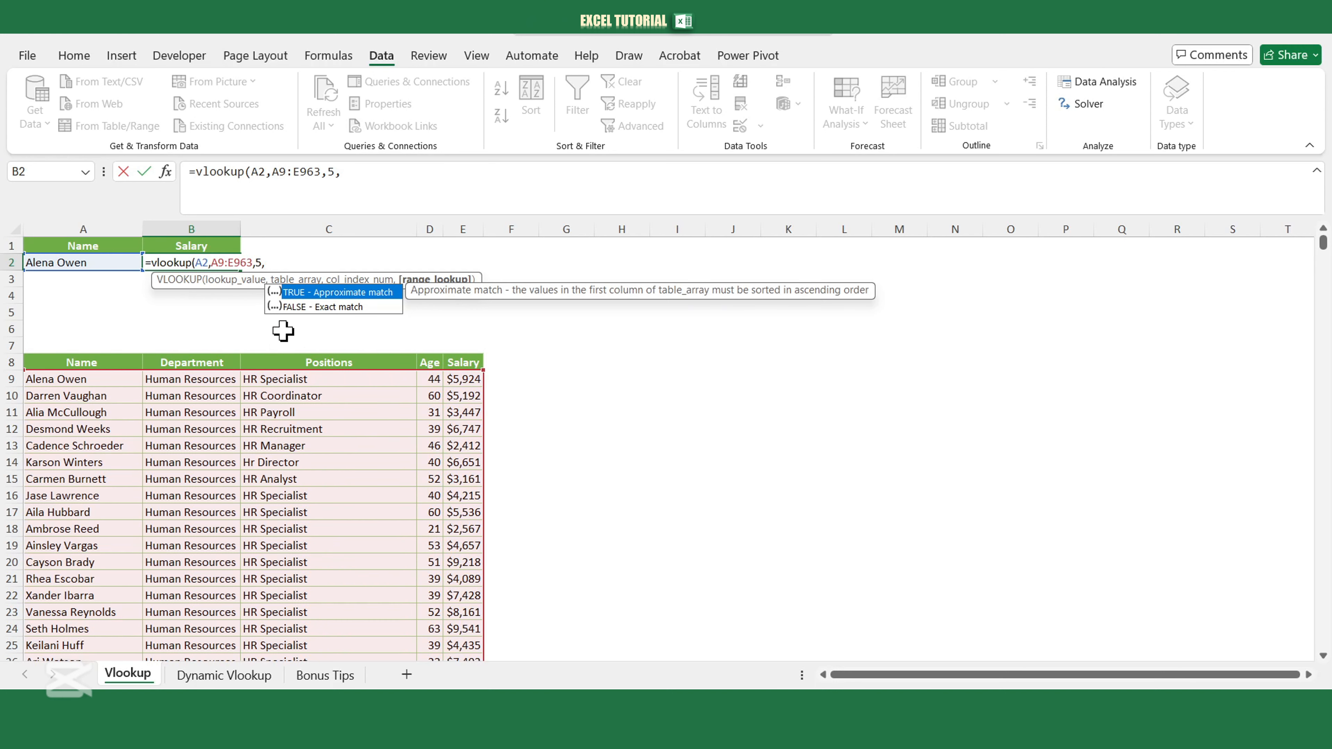
double_click(300, 307)
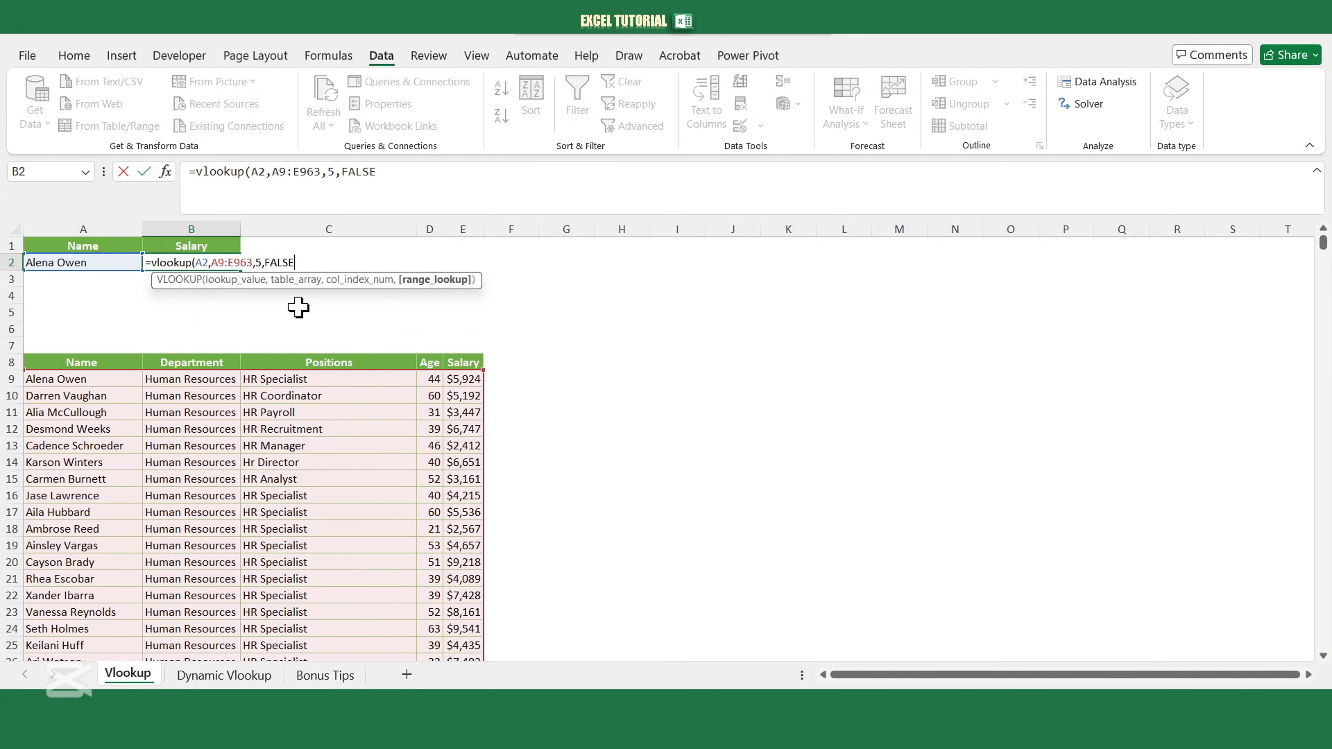
type(")")
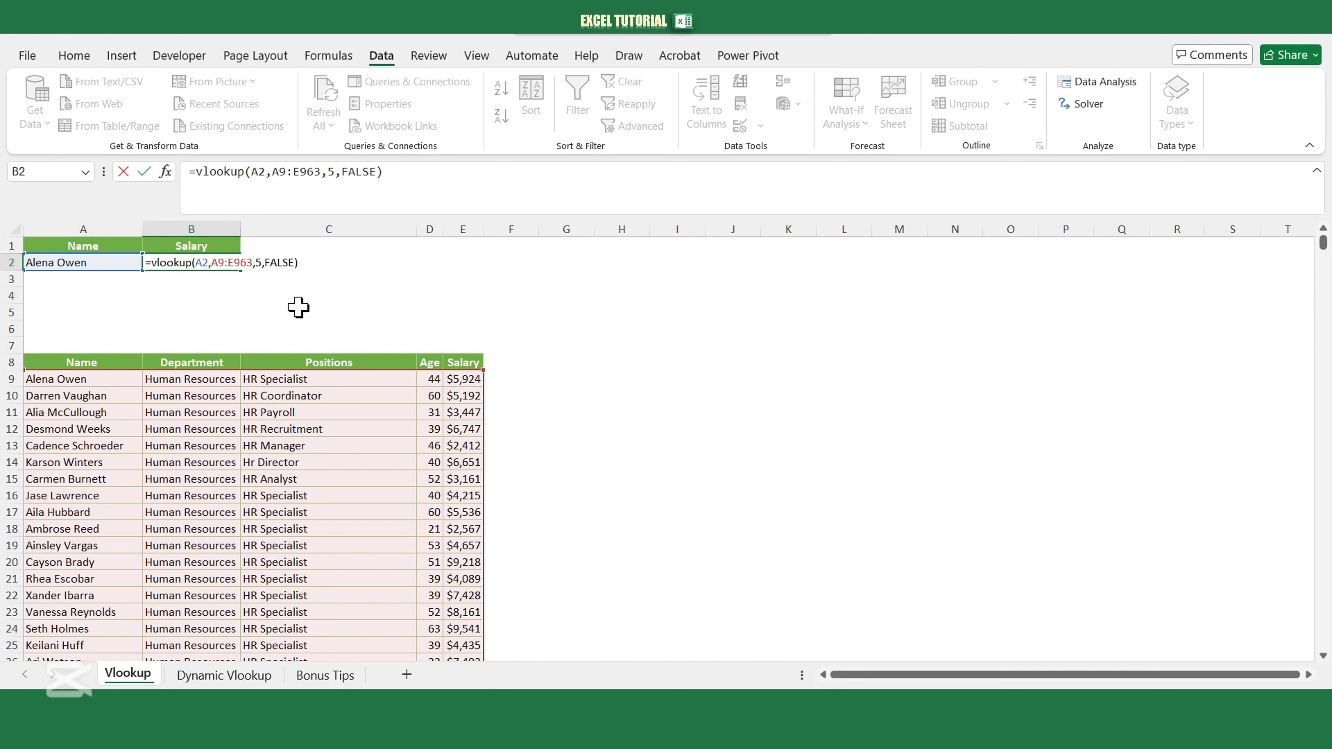
key("Return")
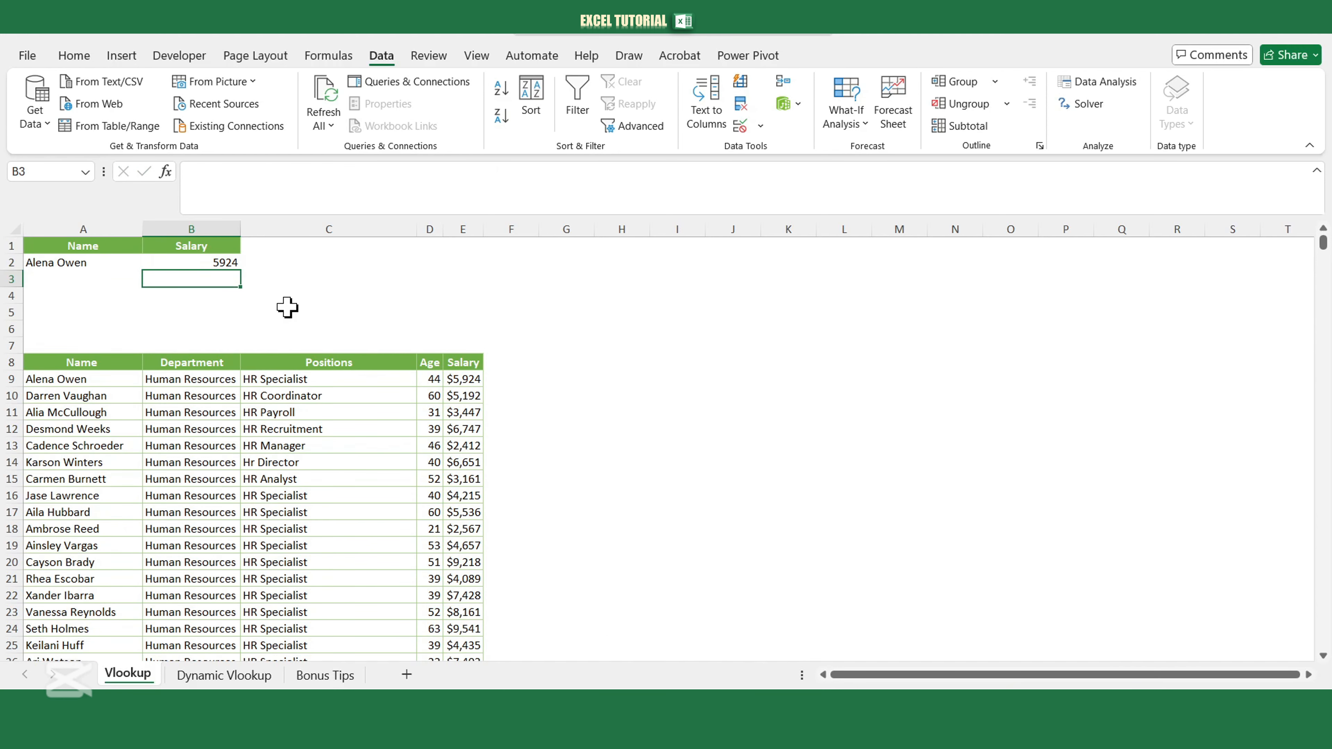
- Choose the second name from the dropdown in A2 and compare the salary in B2 with the table
left_click(210, 262)
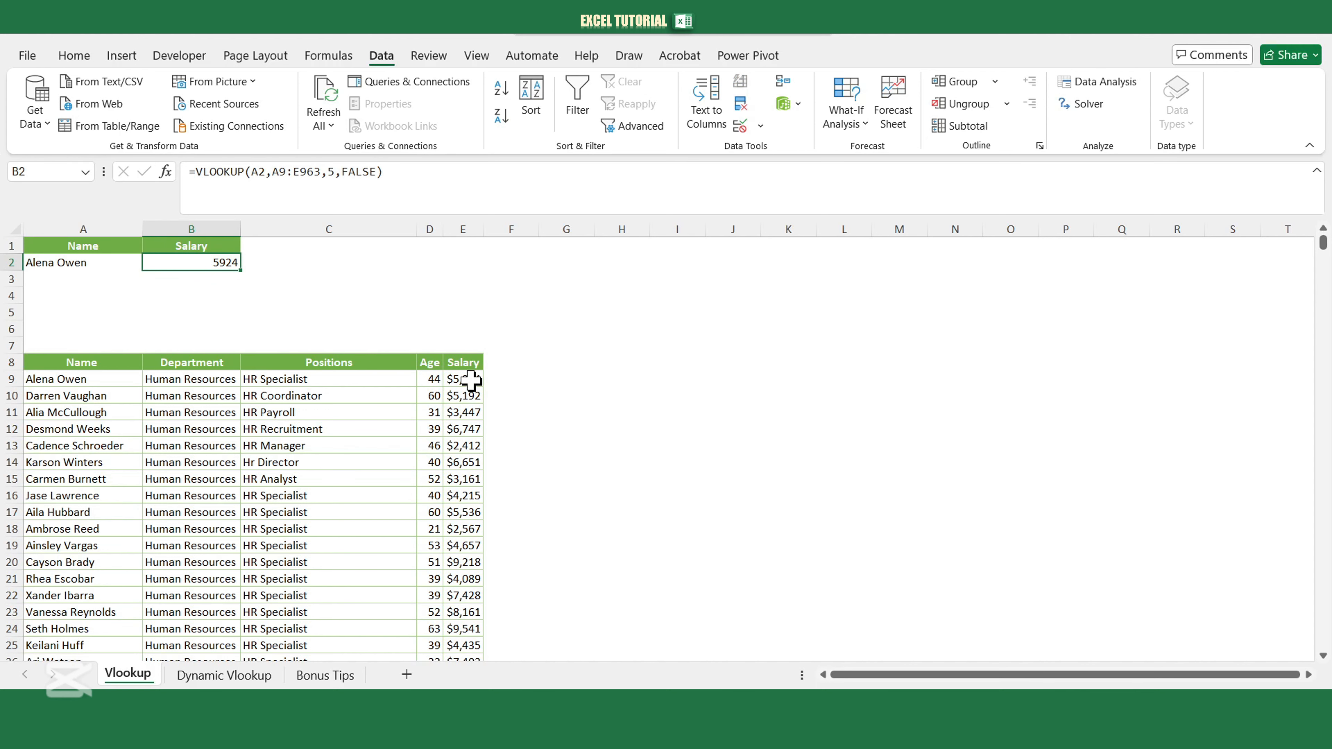
left_click(100, 262)
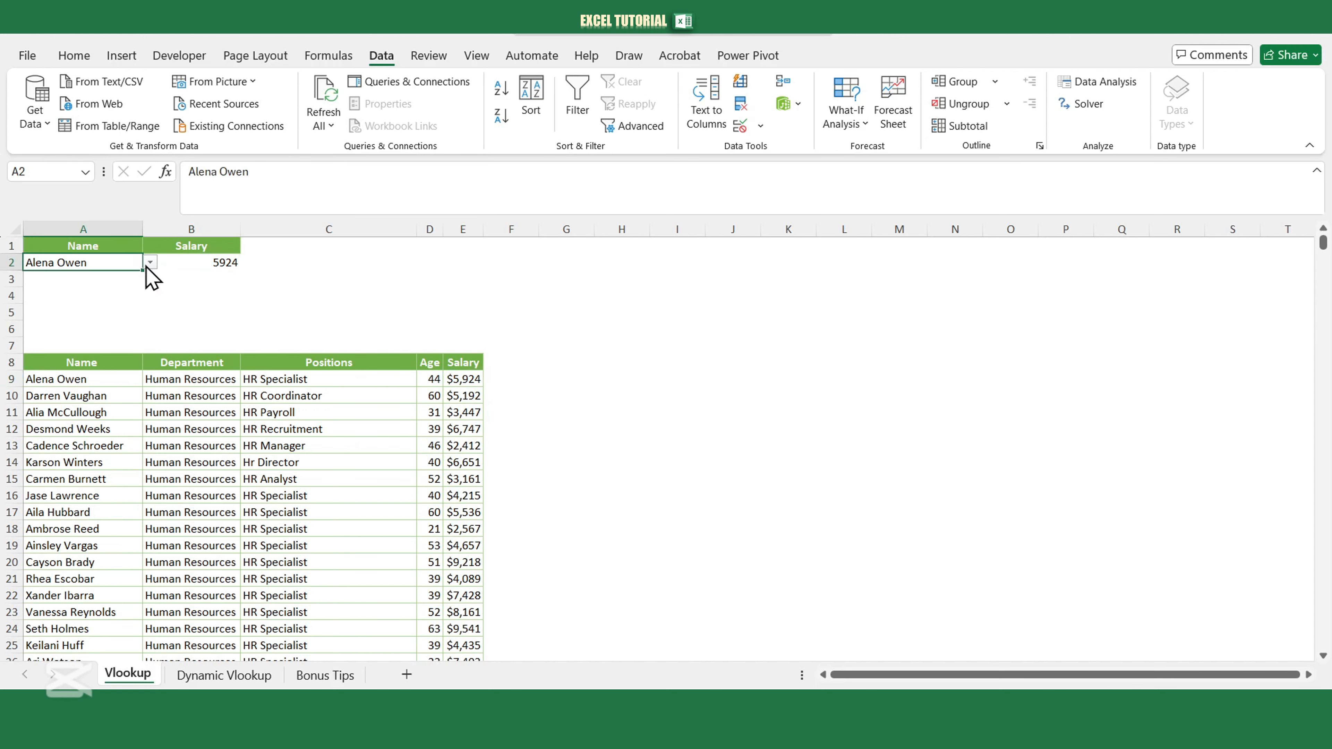
left_click(150, 263)
left_click(100, 293)
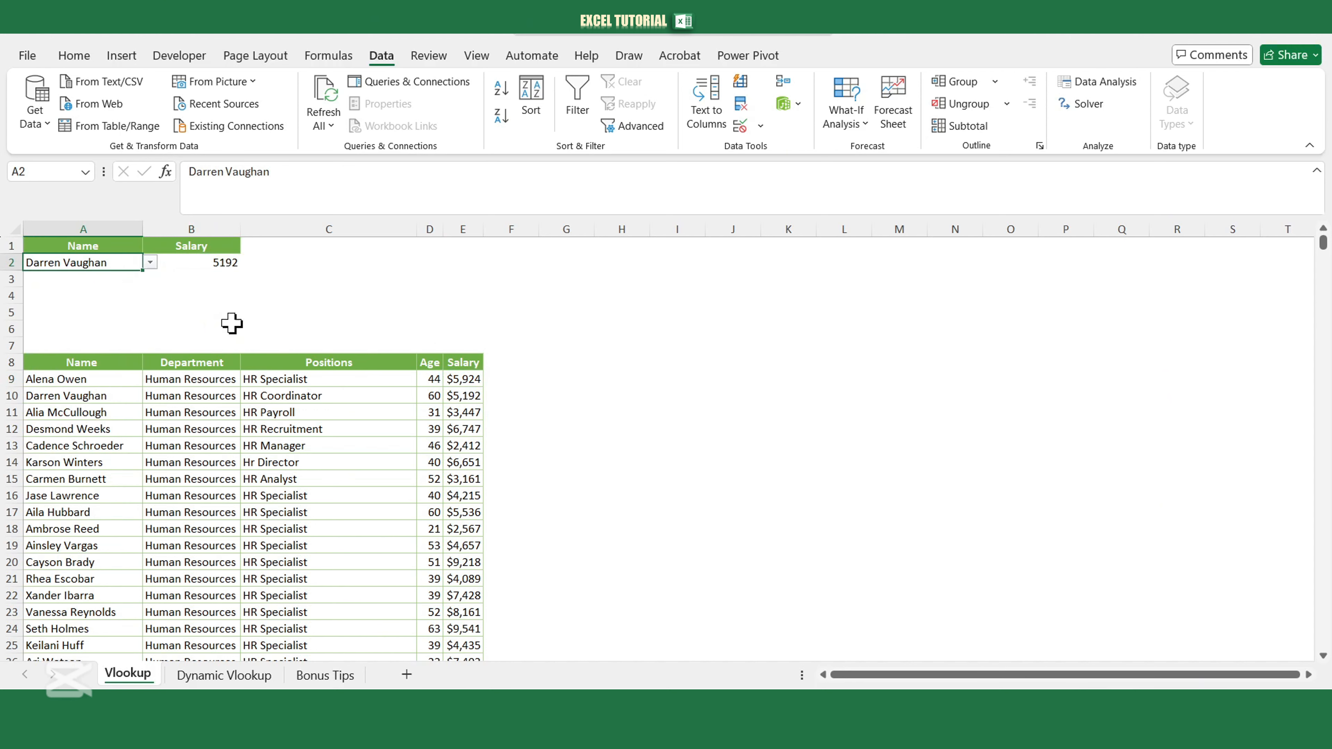
left_click(454, 396)
left_click(205, 263)
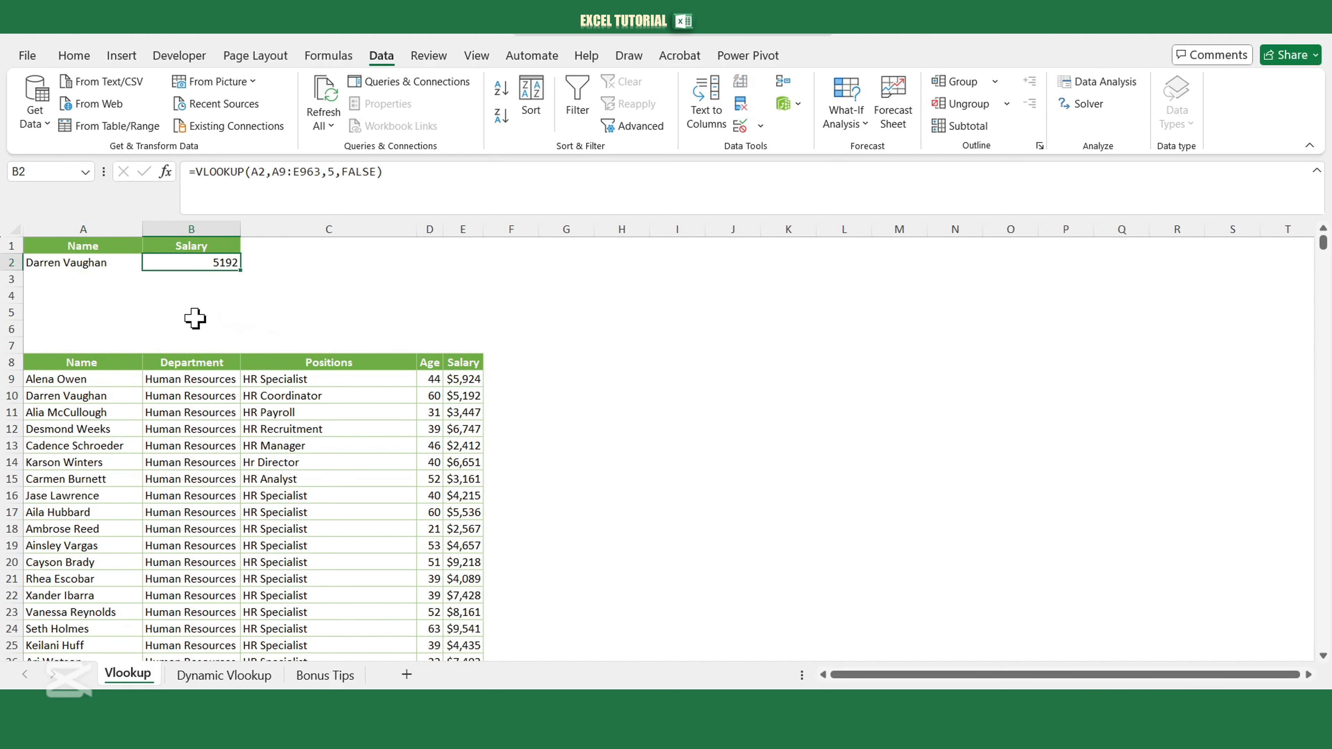
left_click(575, 425)
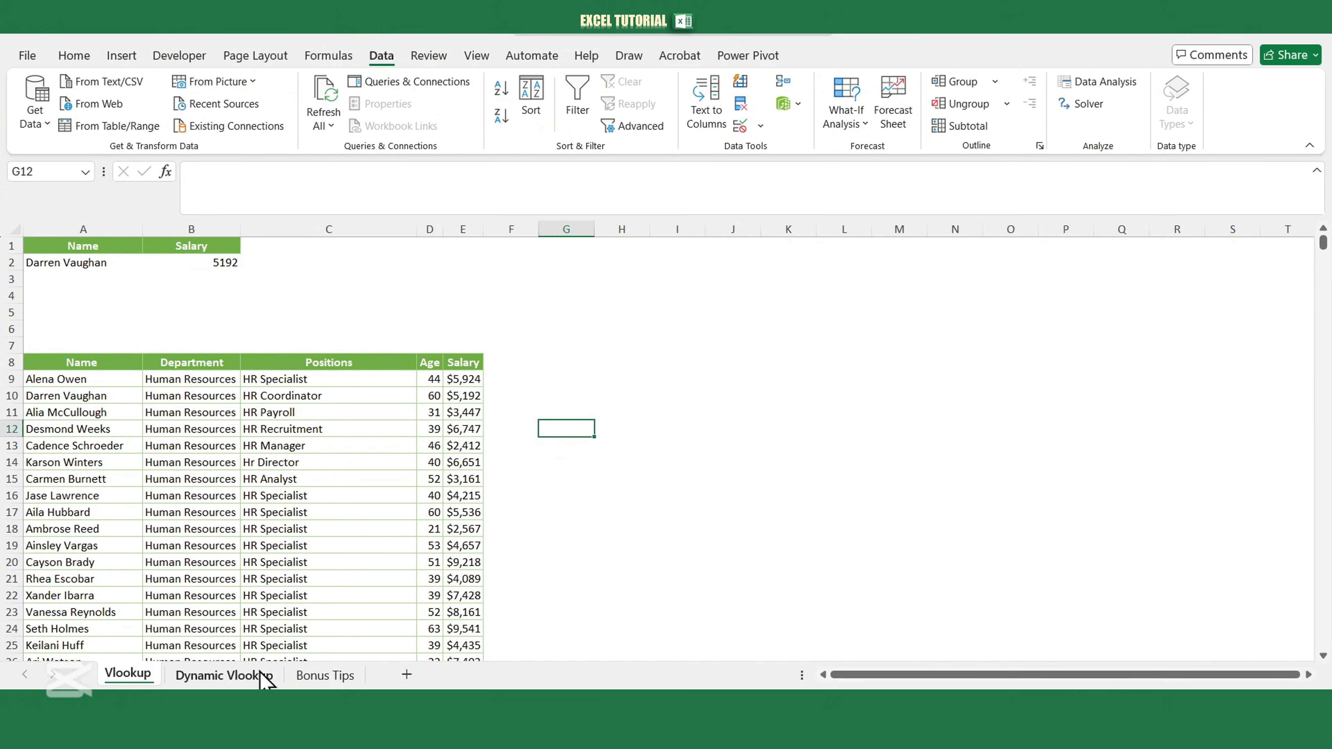
- On the Dynamic Vlookup sheet, begin a VLOOKUP in L11 under Age with the absolute reference $L$3 as lookup value
left_click(224, 677)
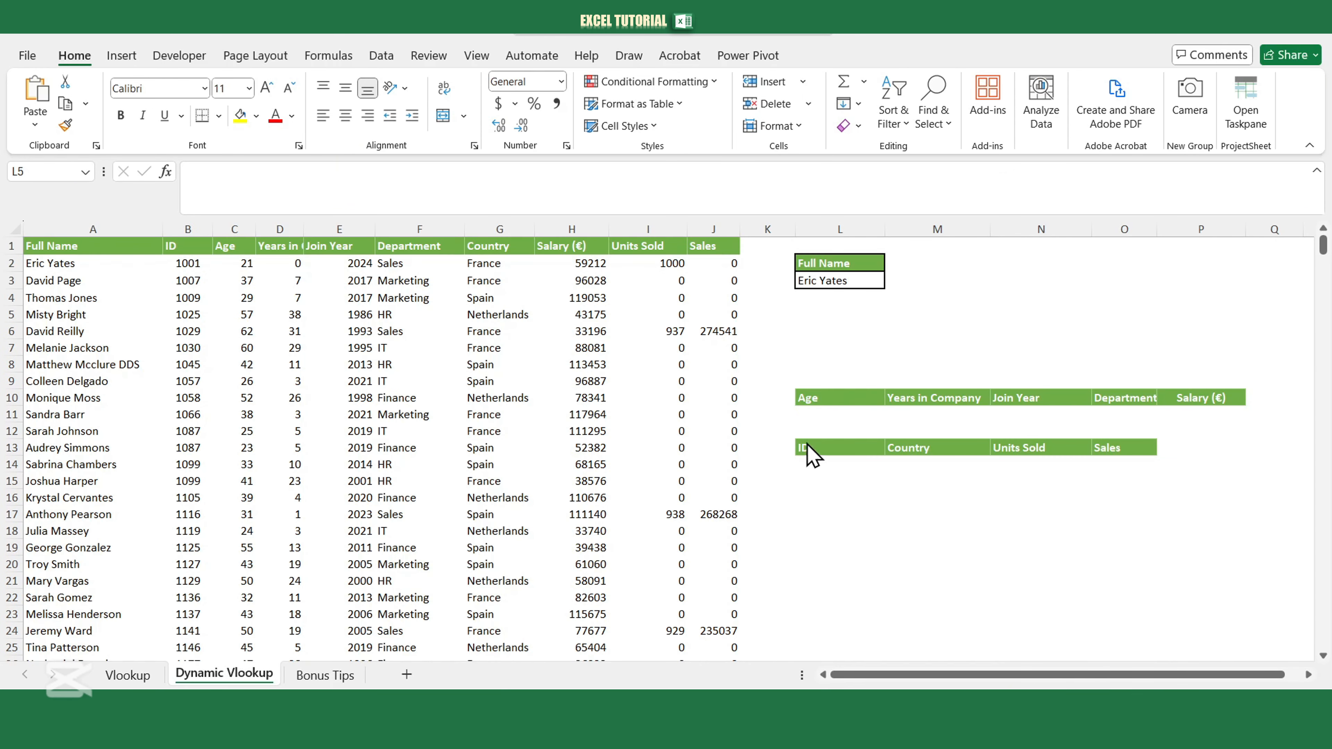
left_click_drag(815, 394, 1201, 399)
left_click(812, 416)
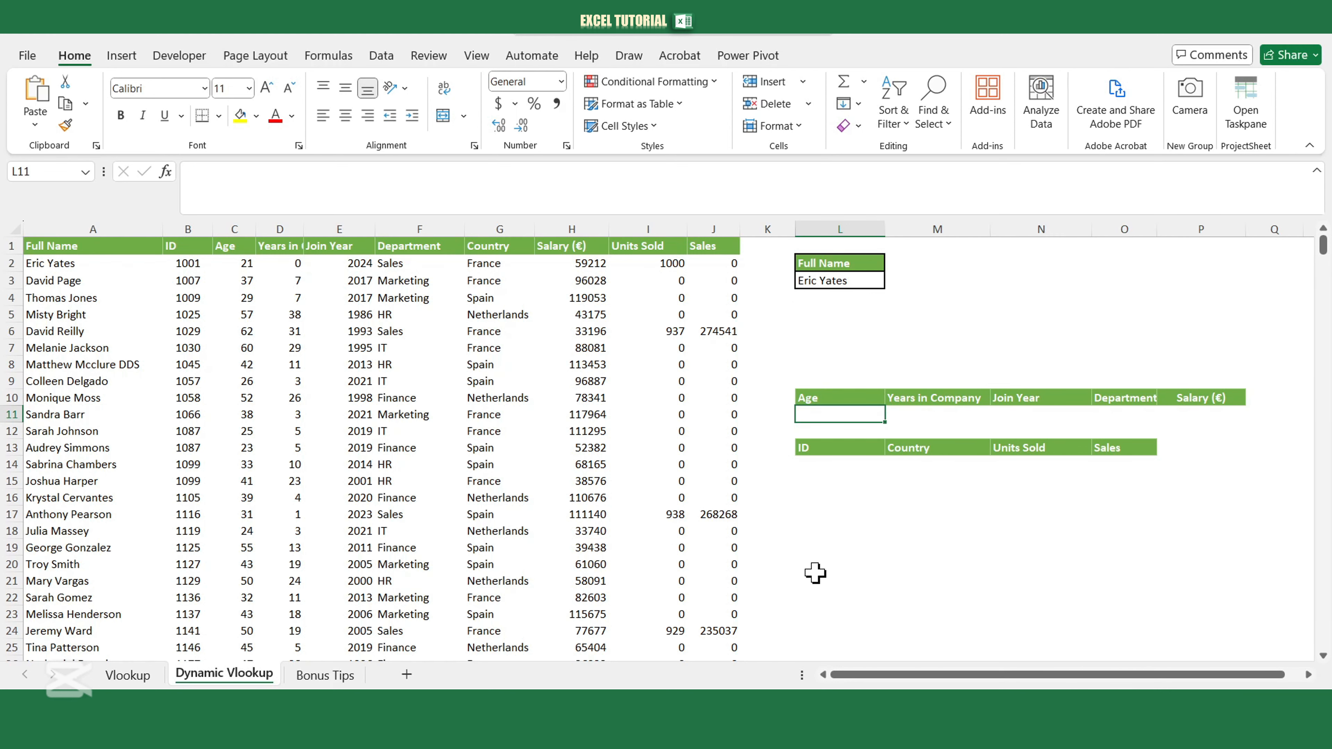
type("=")
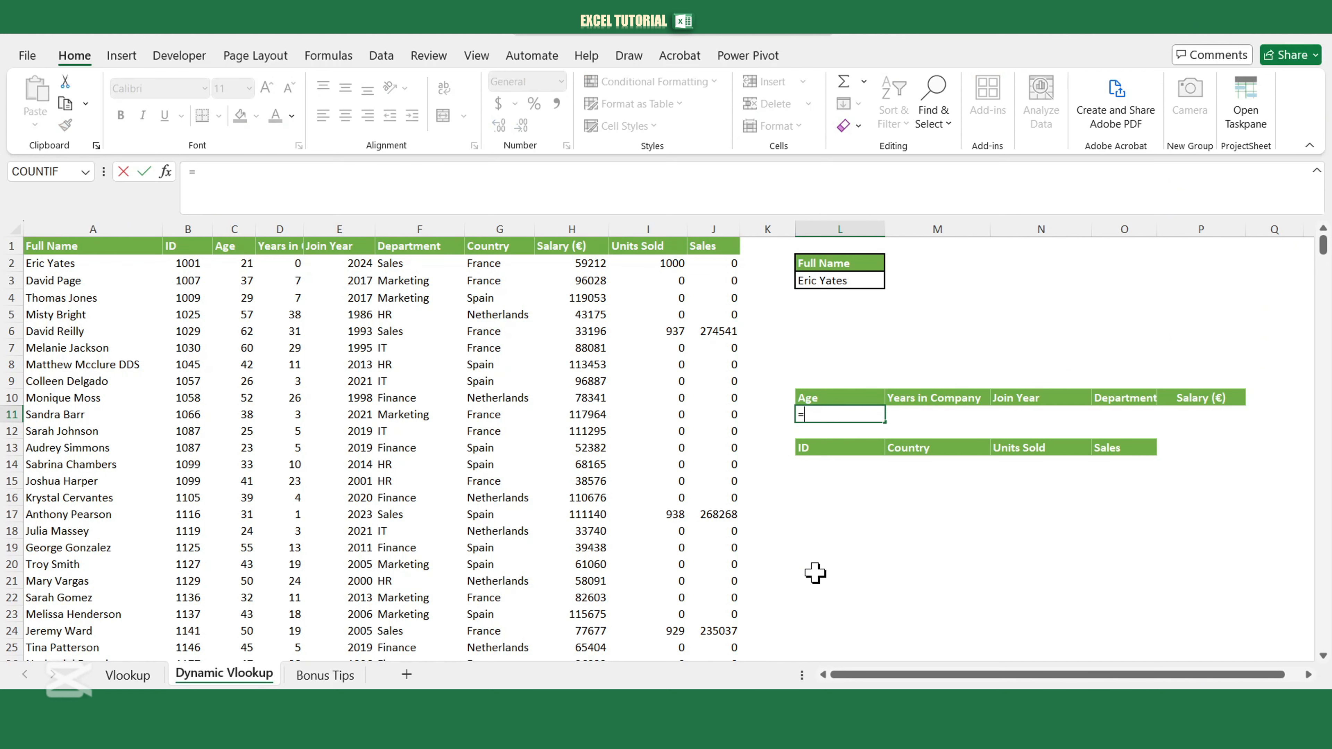
type("vl")
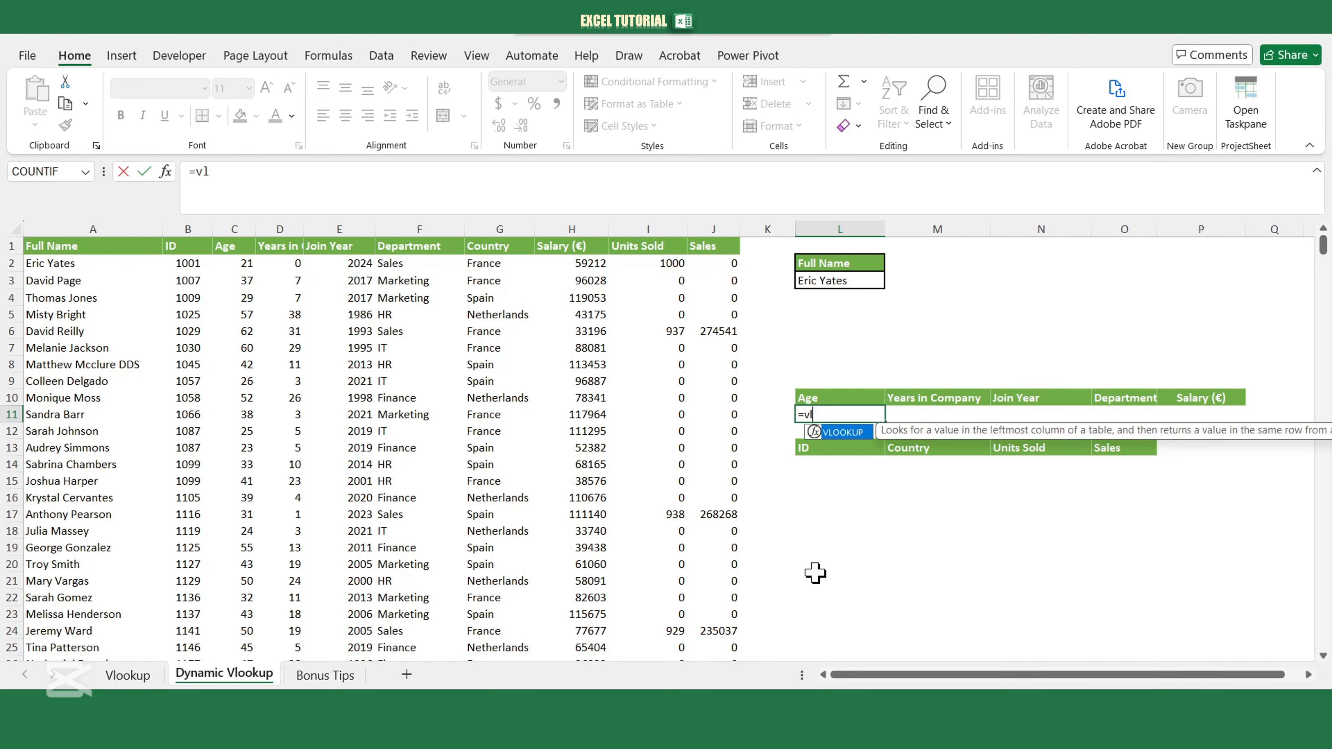
type("ookup(")
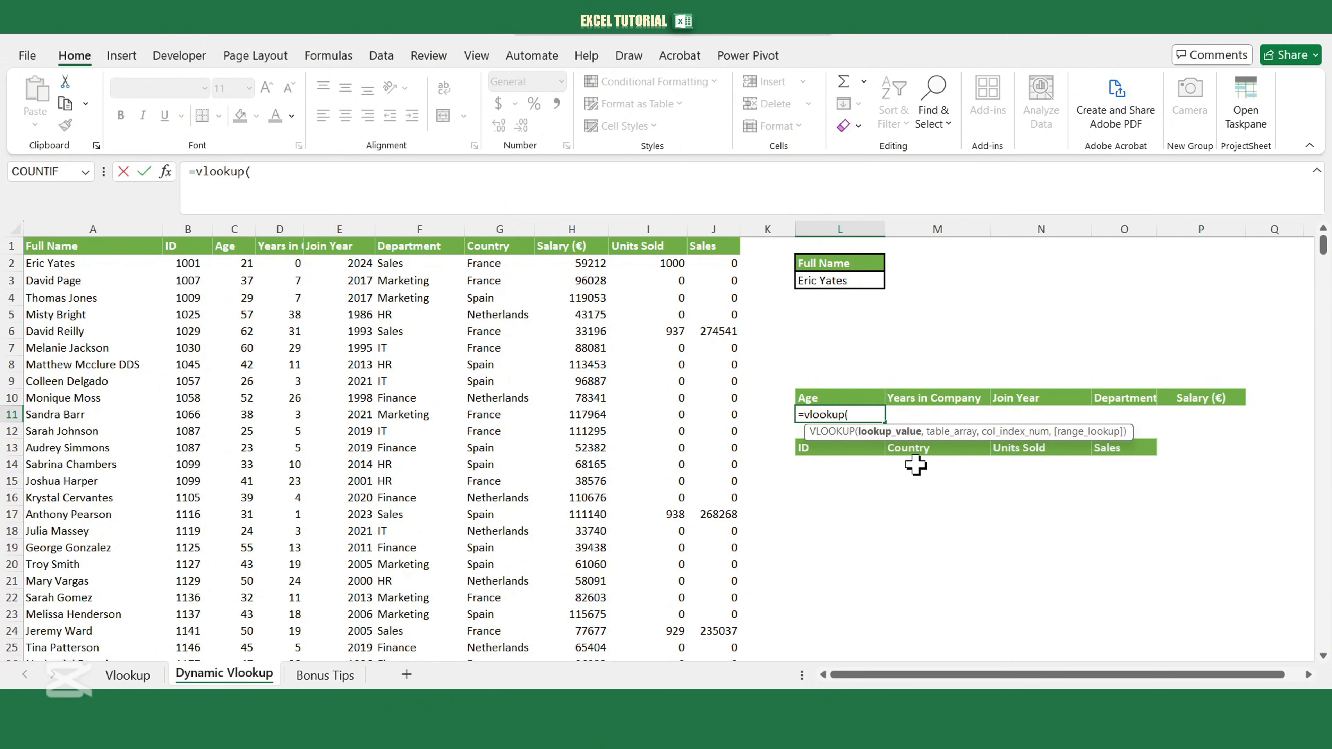
left_click(854, 282)
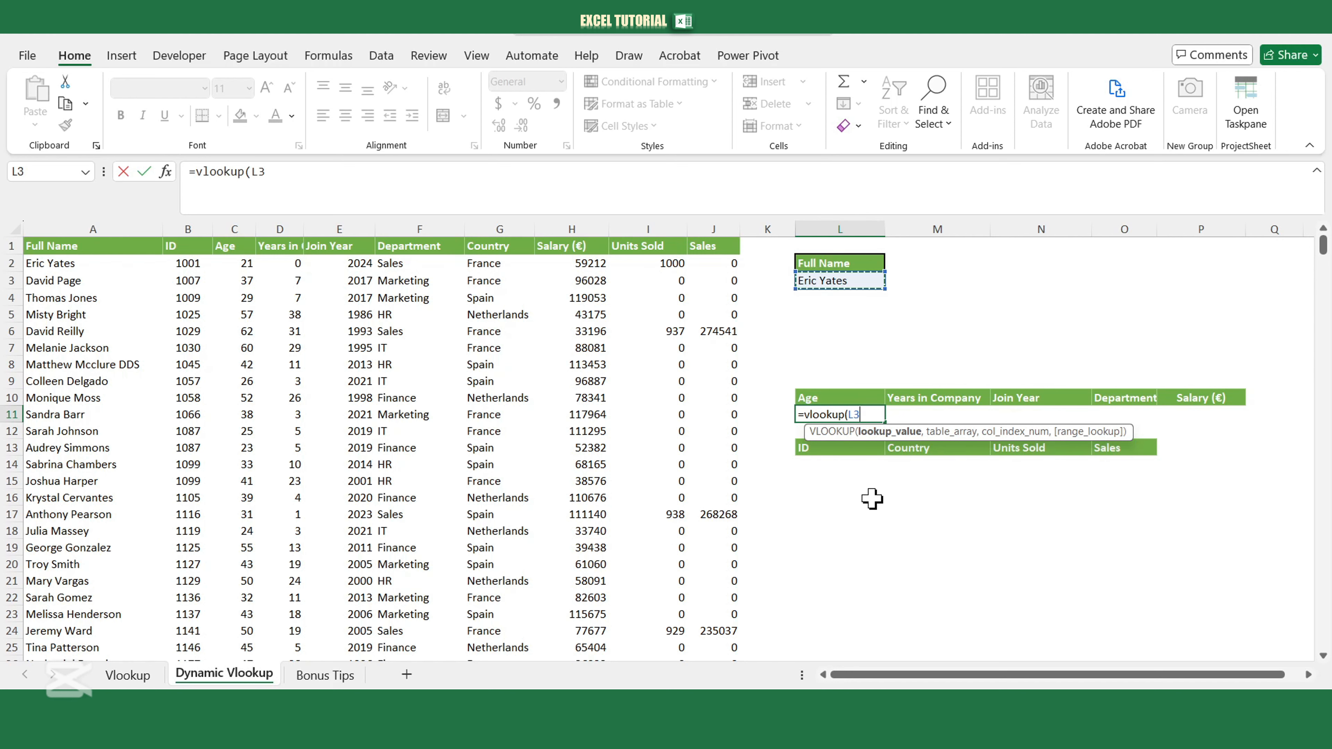
key("F4")
type(",")
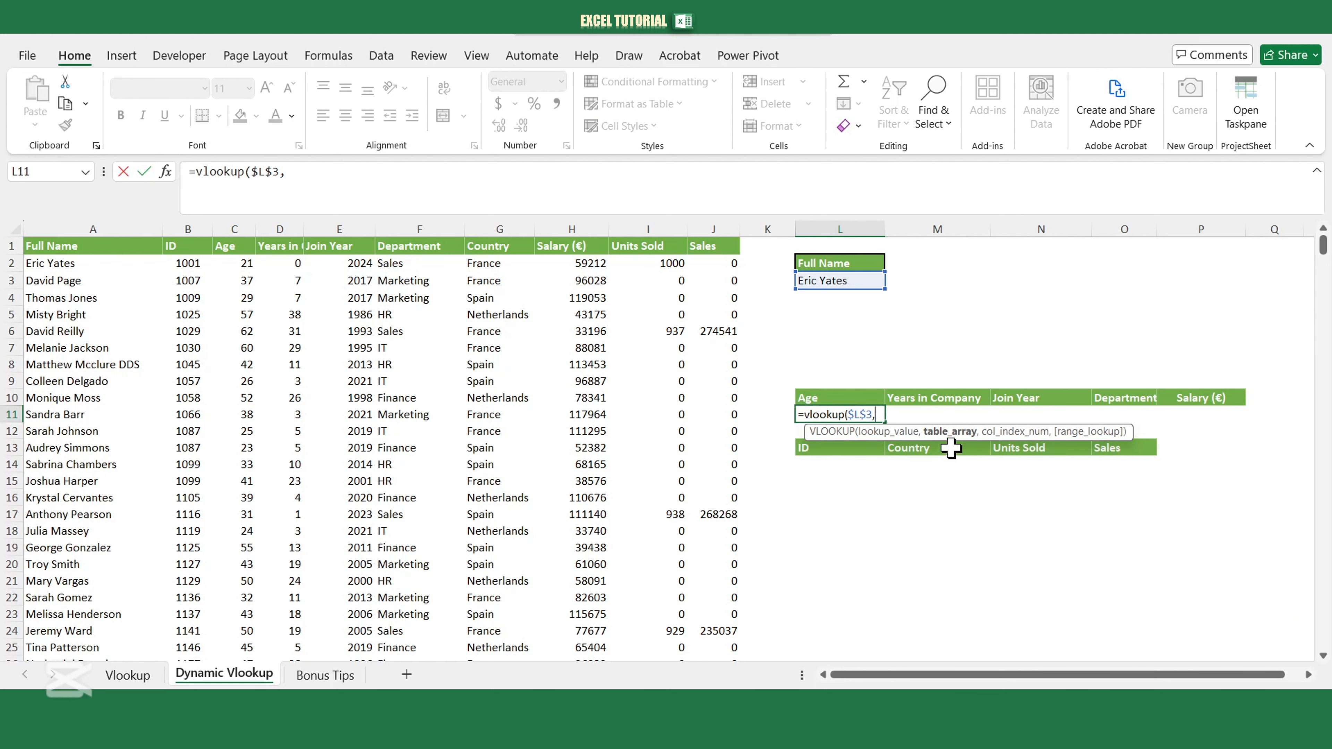
- Add the absolute range $A$2:$J$502 as the table array of the VLOOKUP in L11
left_click(101, 263)
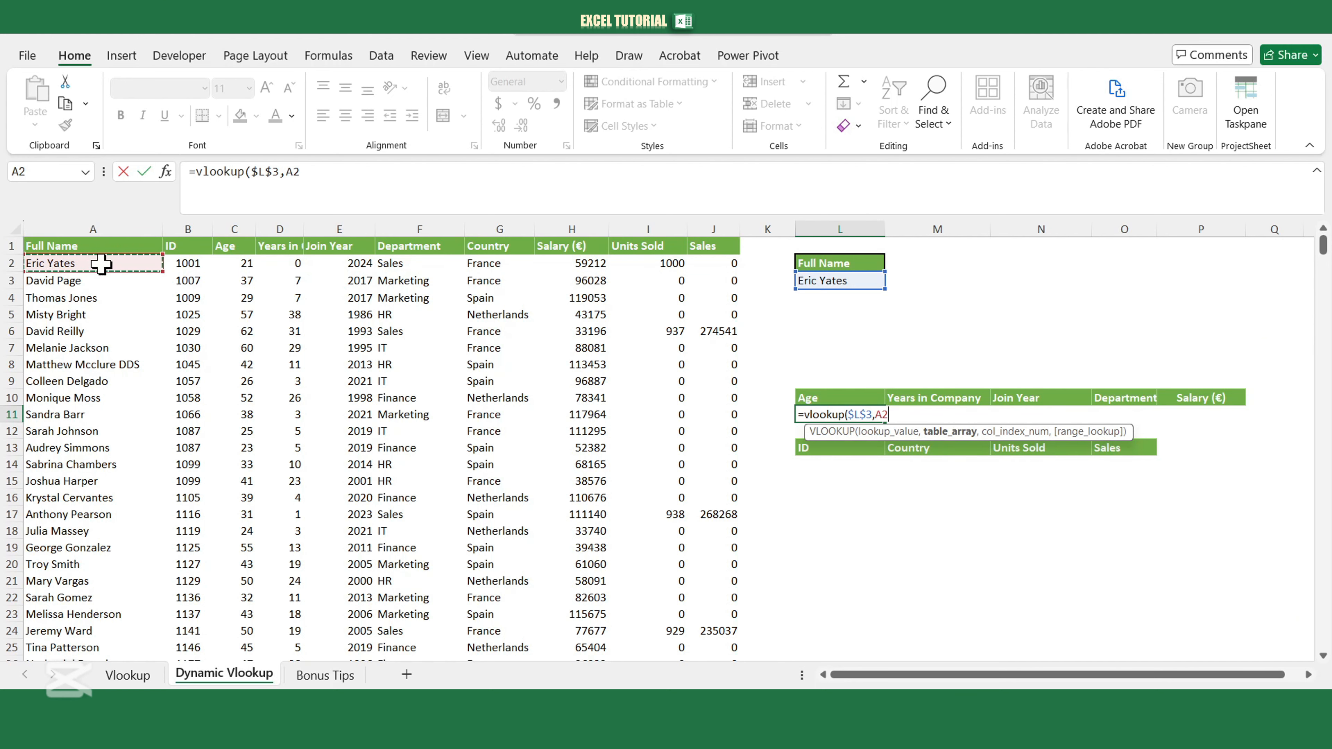
key("ctrl+shift+Right")
key("ctrl+shift+Down")
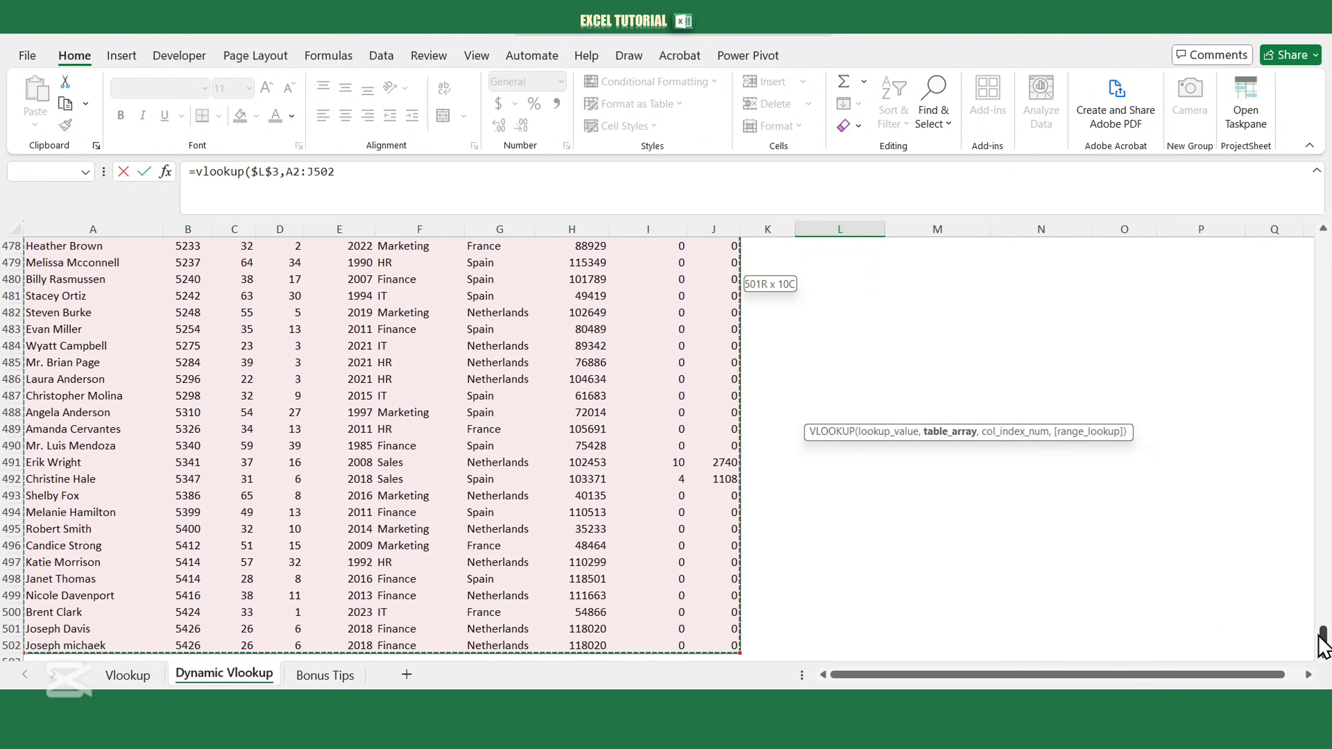
left_click_drag(1323, 634, 1323, 244)
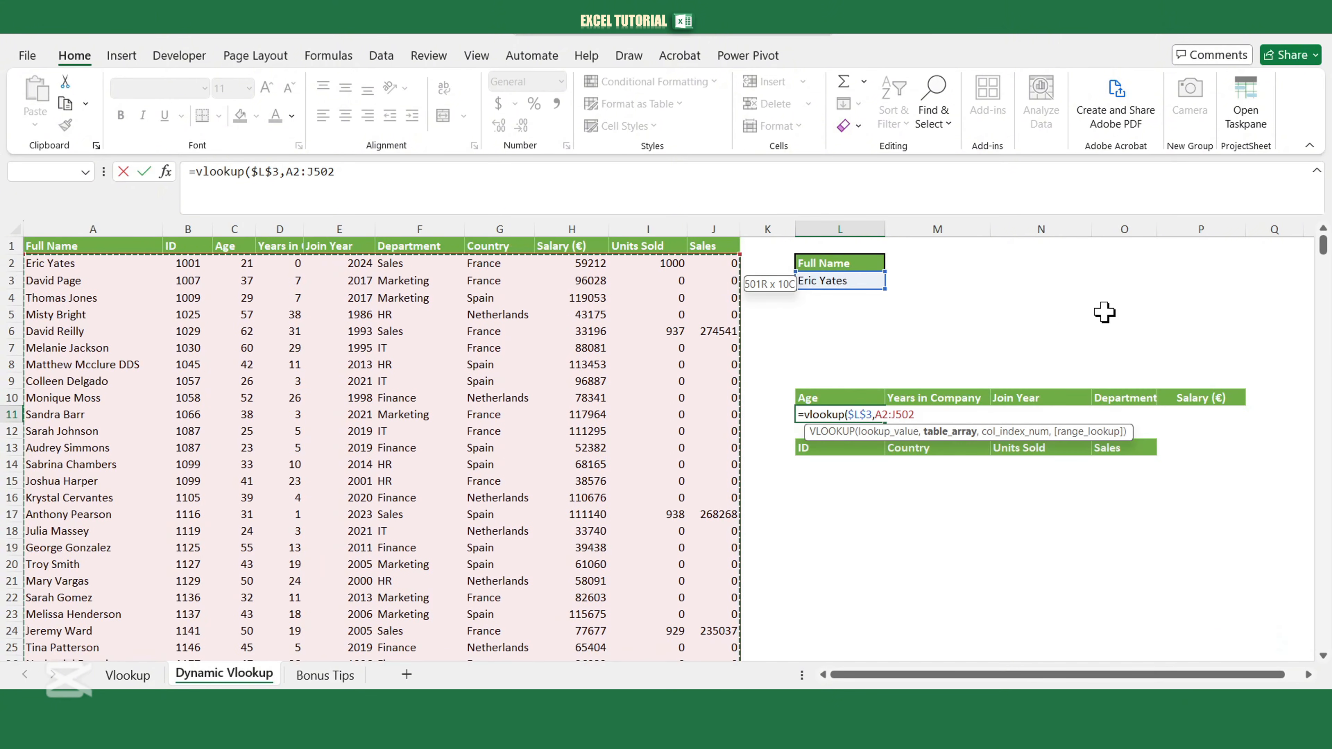
key("F4")
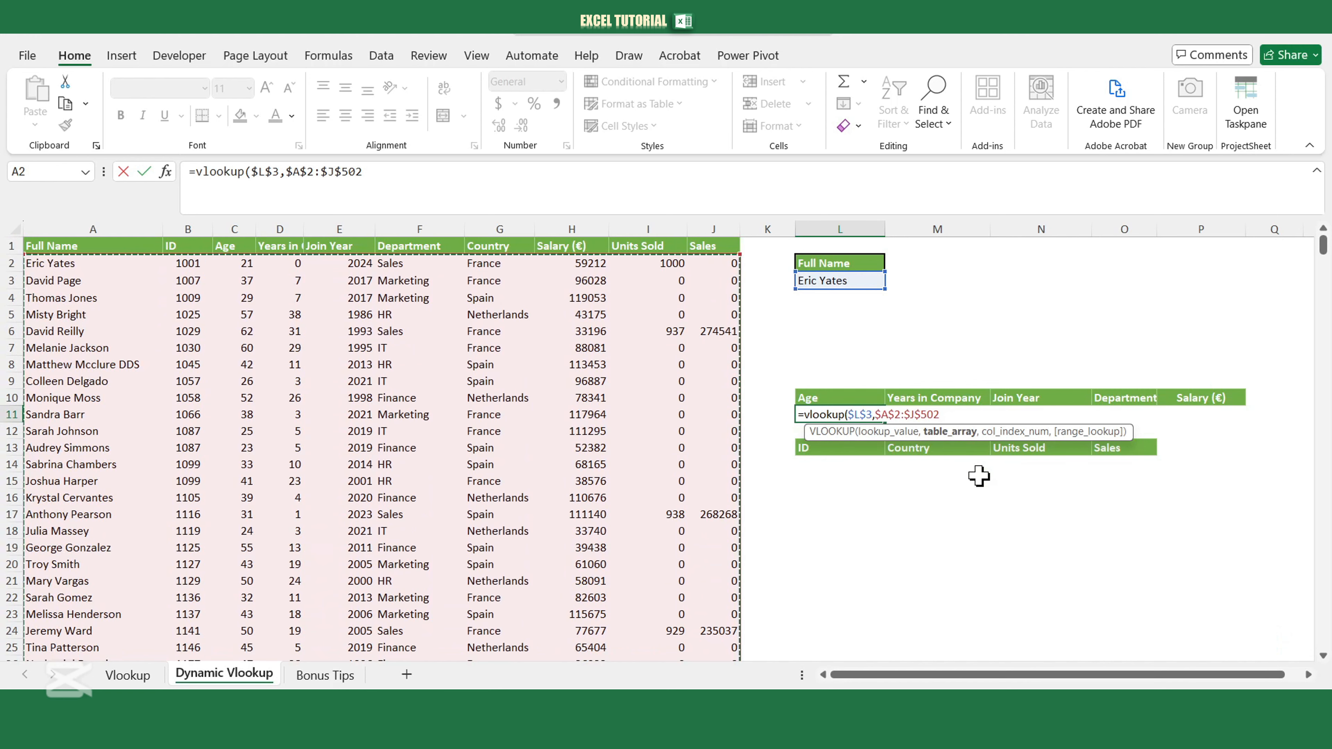
type(",")
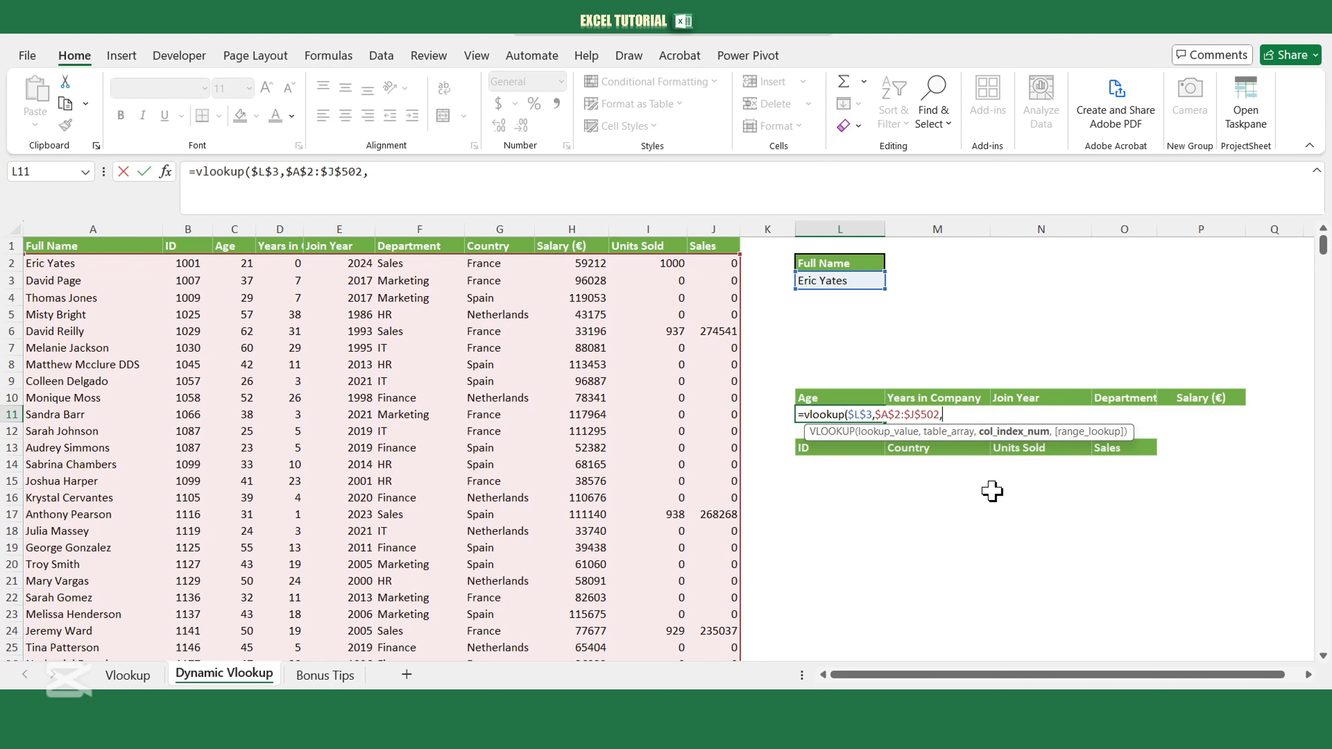
- Begin a nested MATCH as the column index in L11, with the row-locked Age header L$10 as its lookup value
type("match")
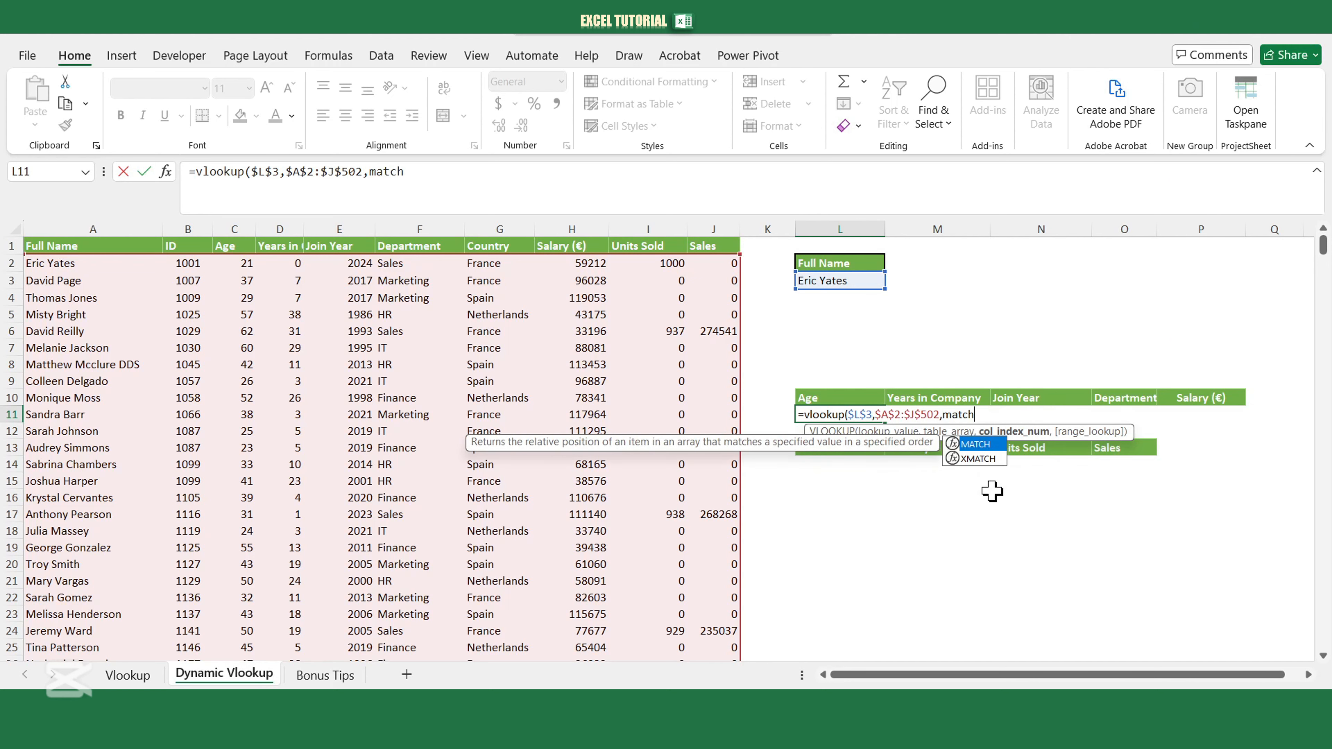
type("(")
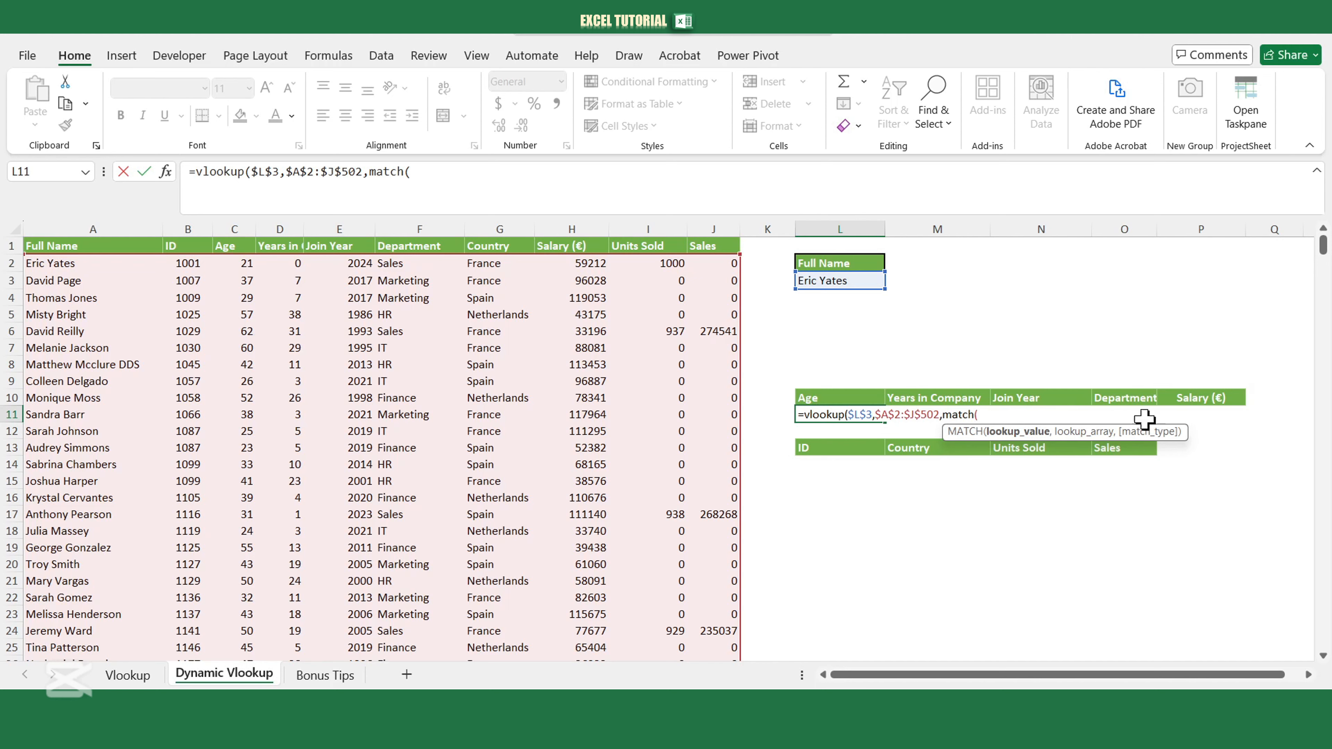
left_click(808, 400)
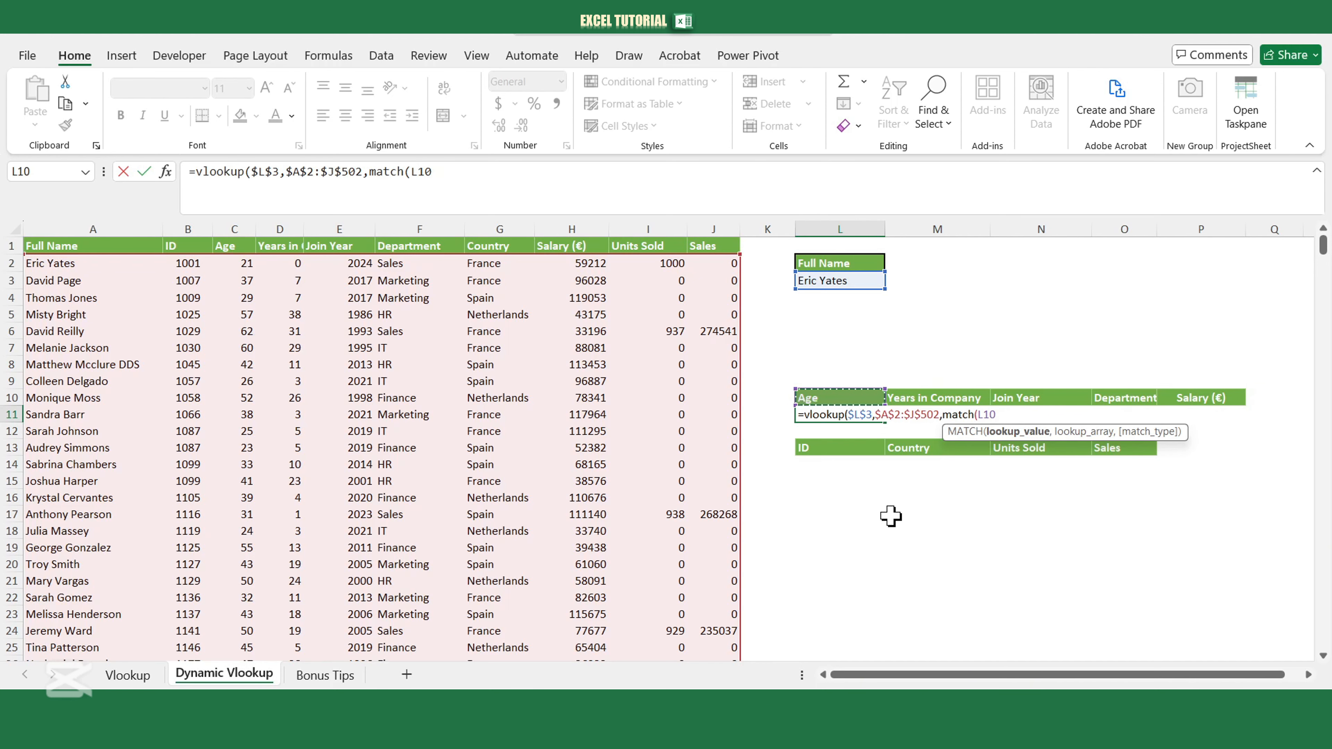
key("F4")
key("F4")
type(",")
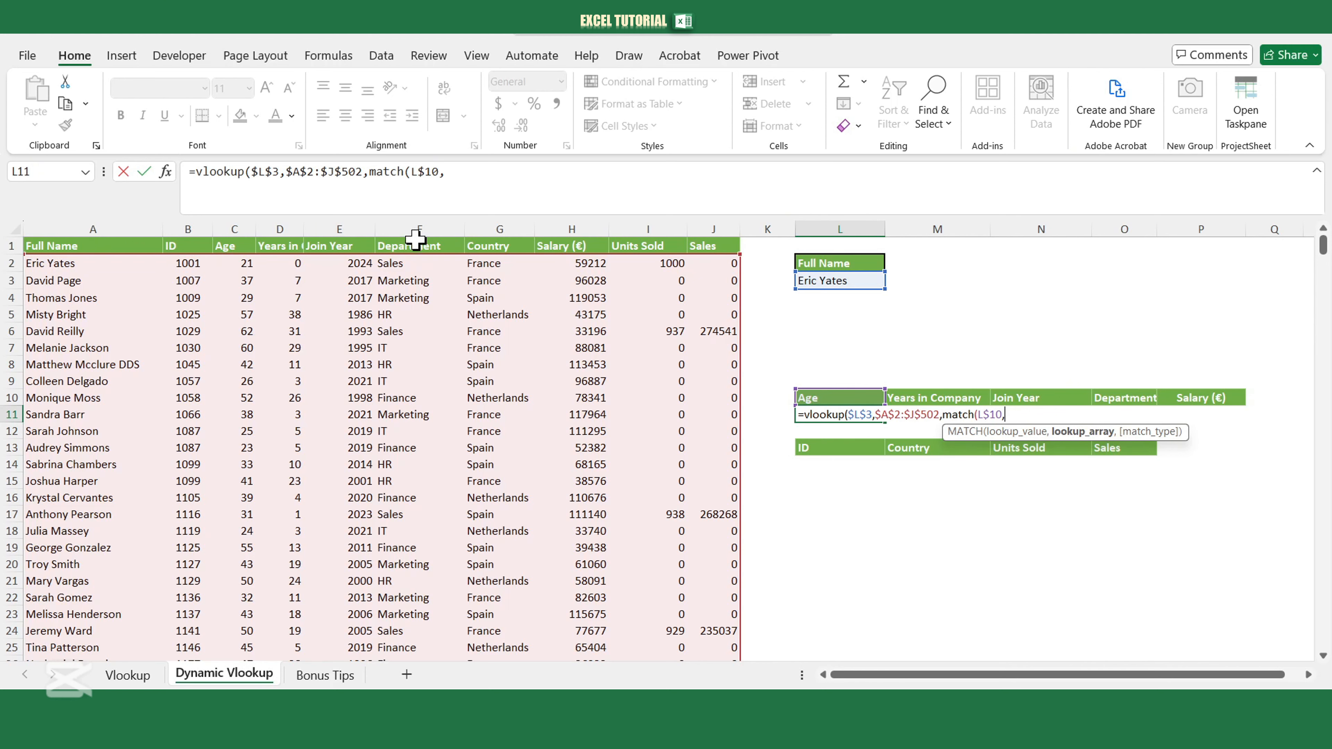
- Complete the nested MATCH with the header row $A$1:$J$1 as lookup array and match type 0
left_click_drag(141, 248, 705, 248)
key("F4")
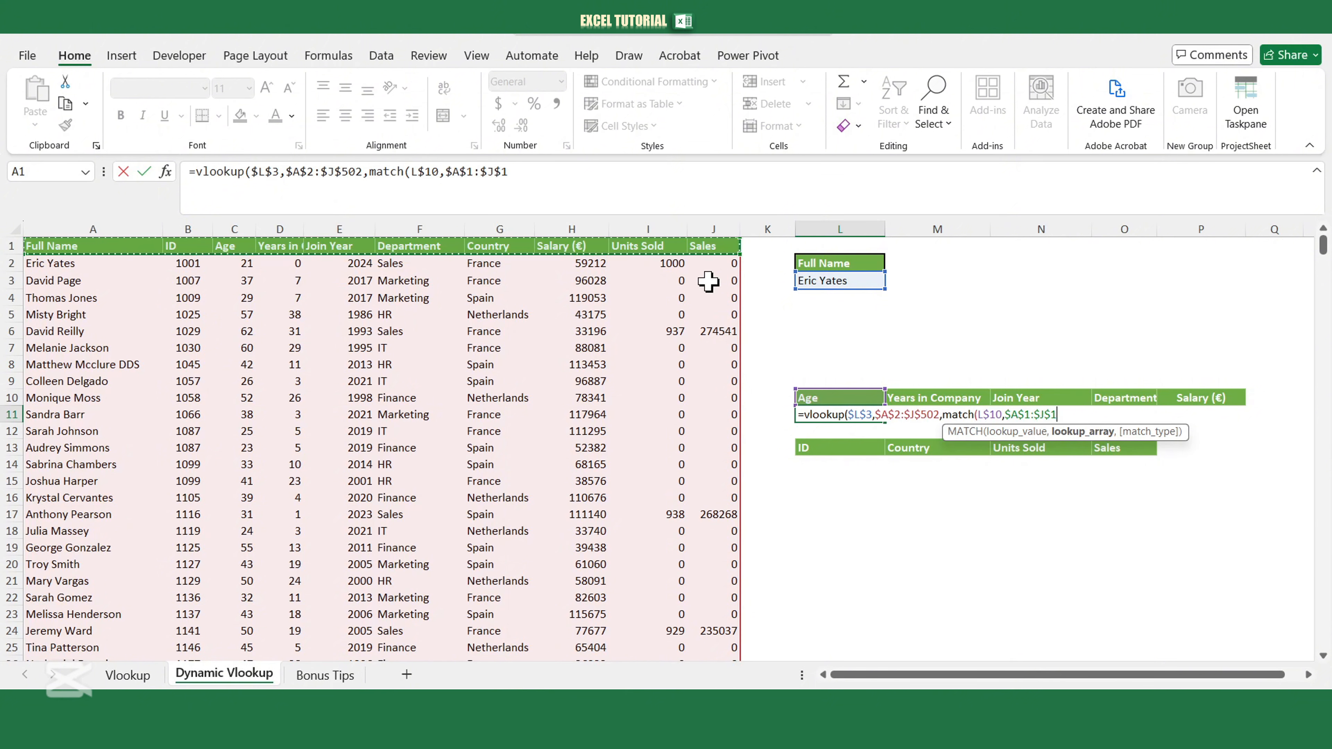
type(",")
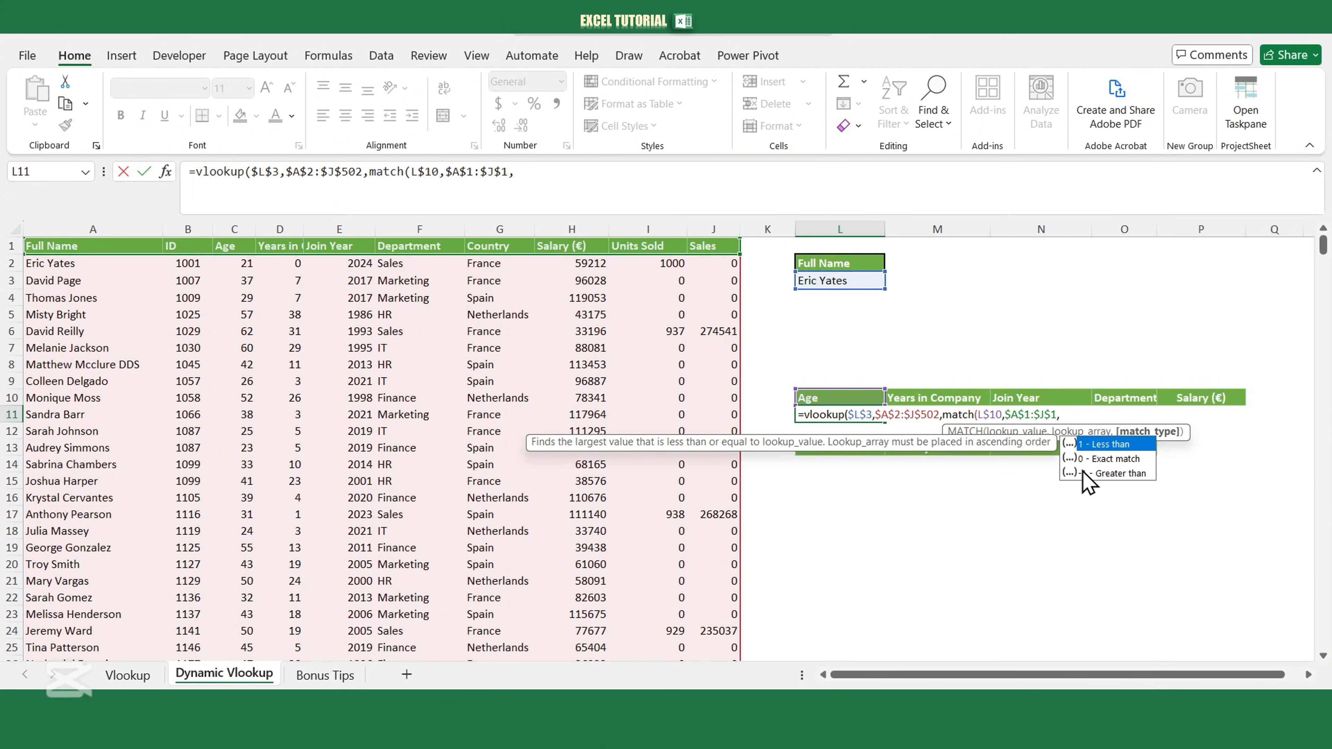
type("0")
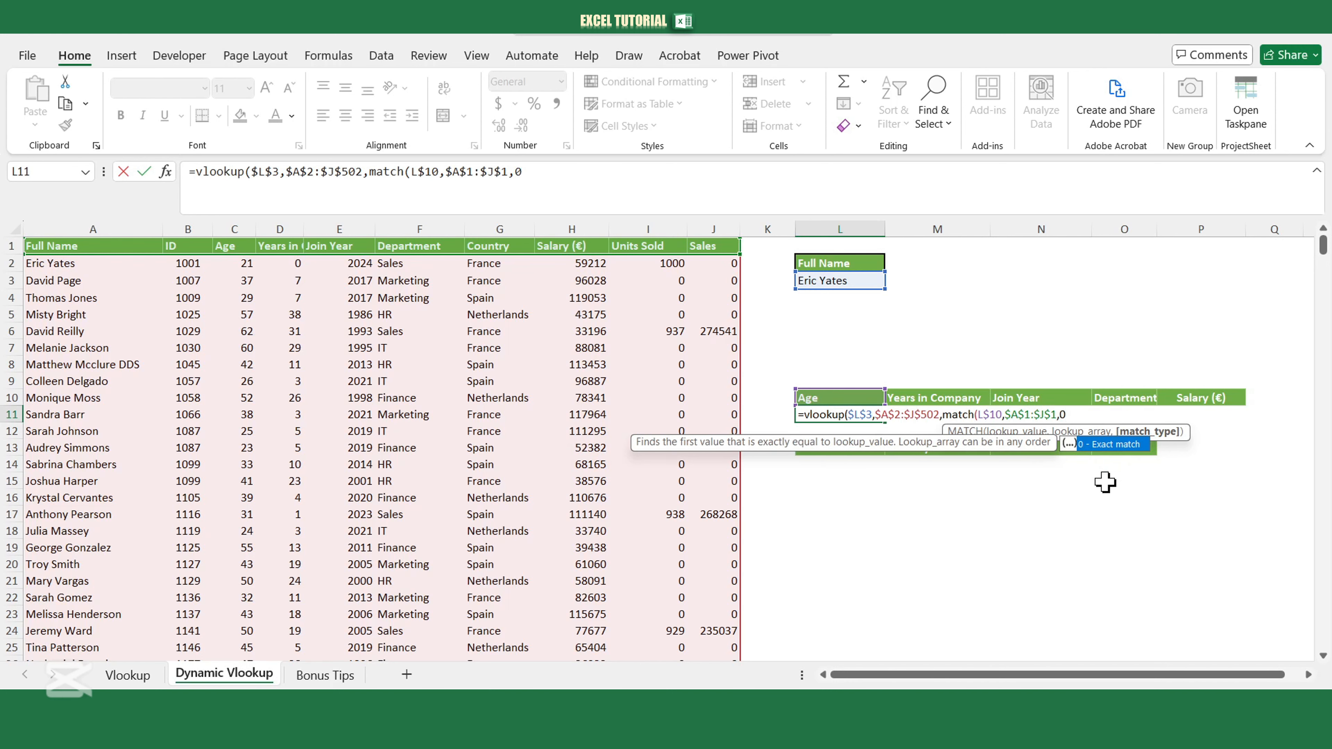
type(")")
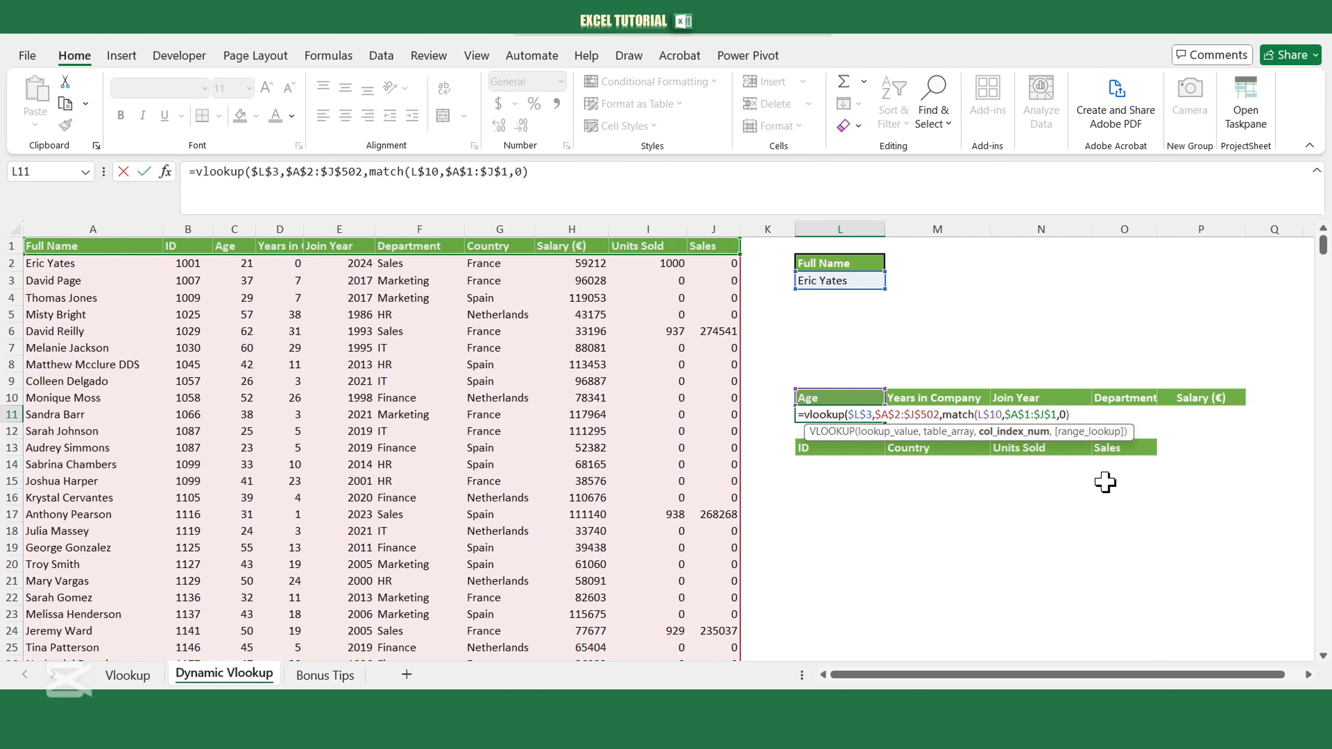
type(",")
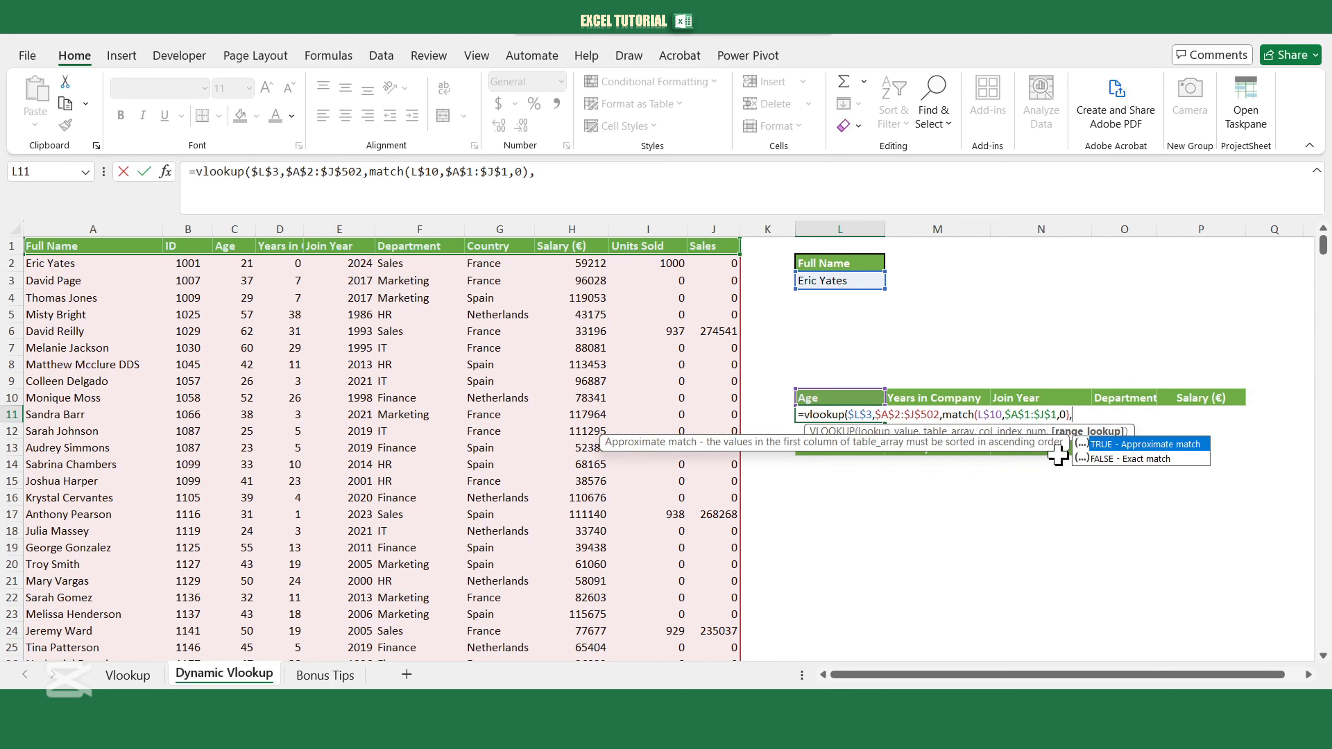
- Finish the VLOOKUP in L11 with FALSE for an exact match and fill it across to P11 under Salary
left_click_drag(1058, 448, 1195, 541)
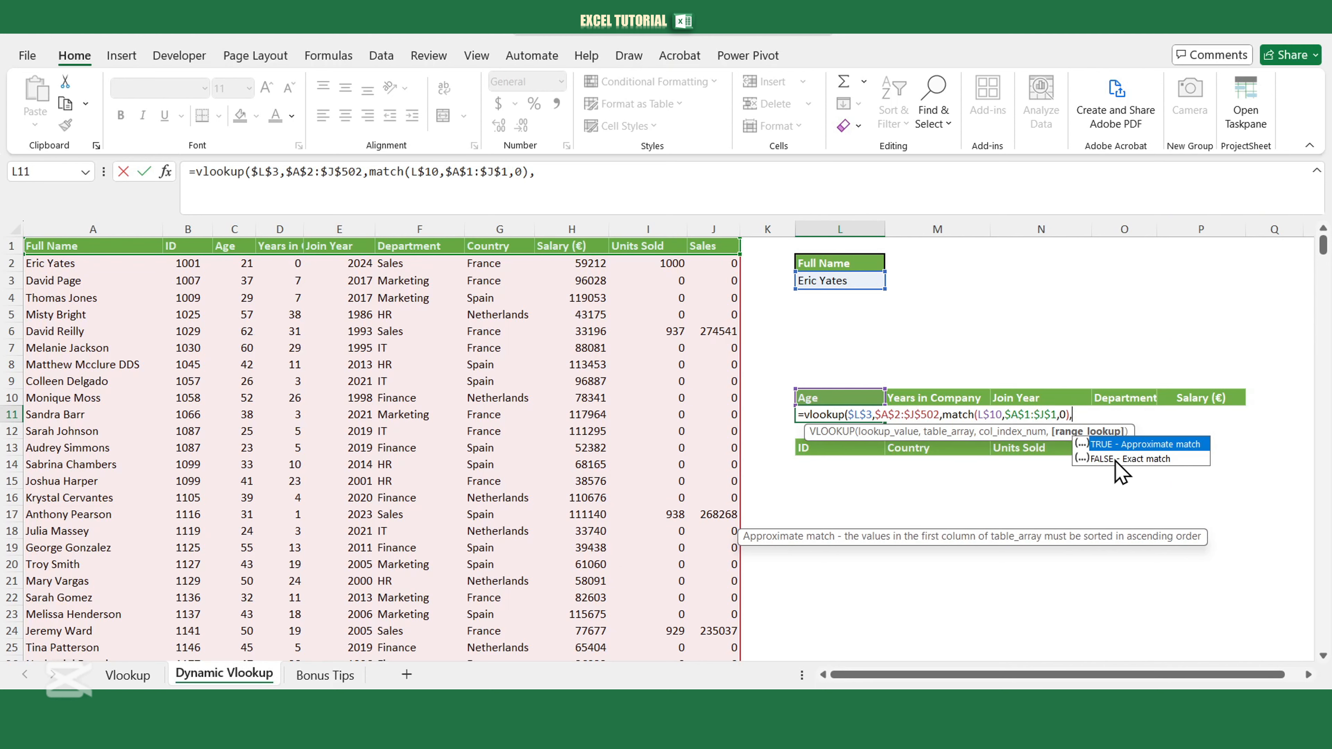
double_click(1128, 460)
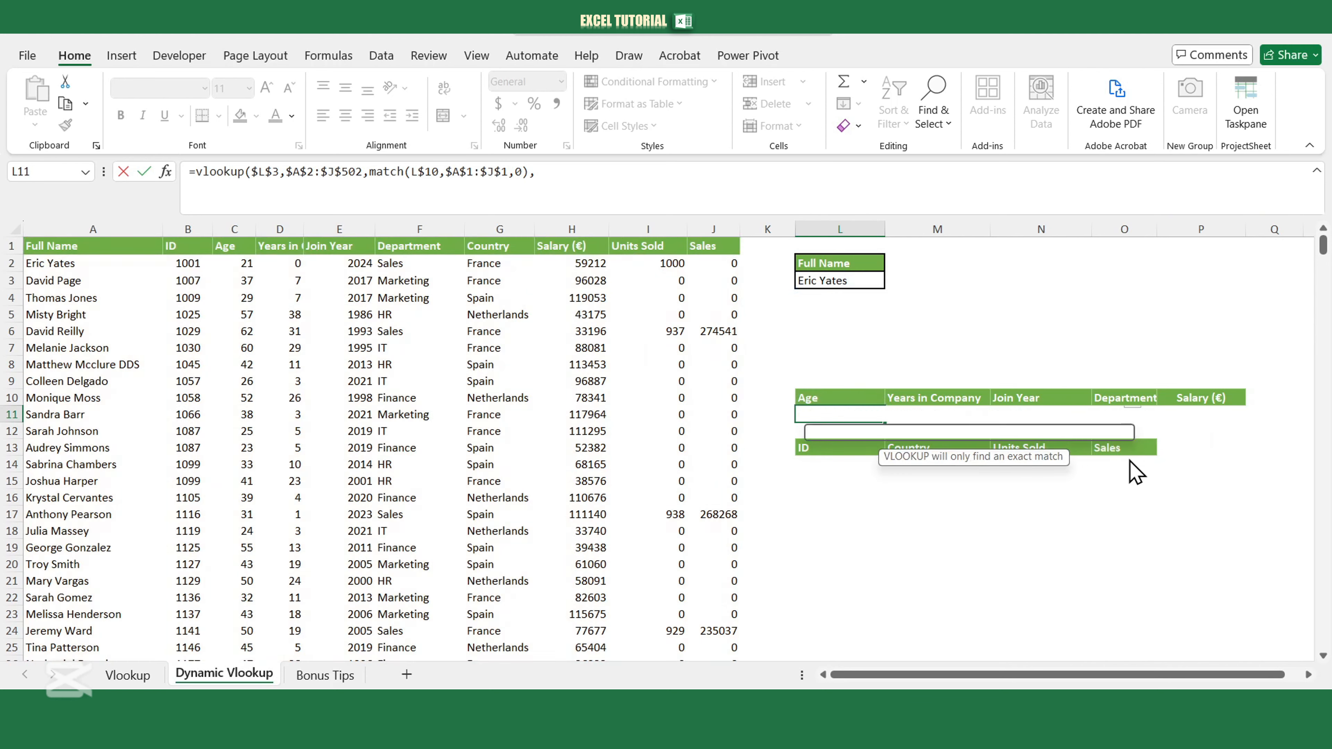
type(")")
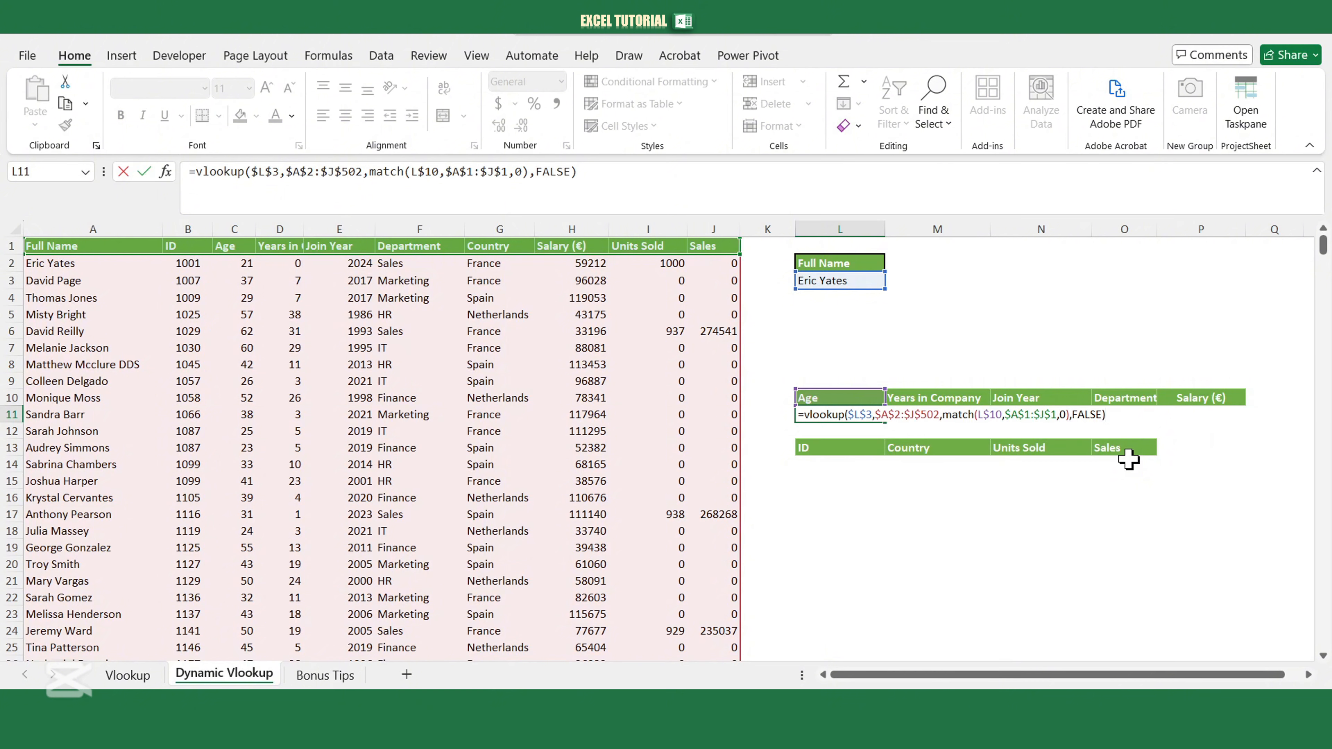
key("Return")
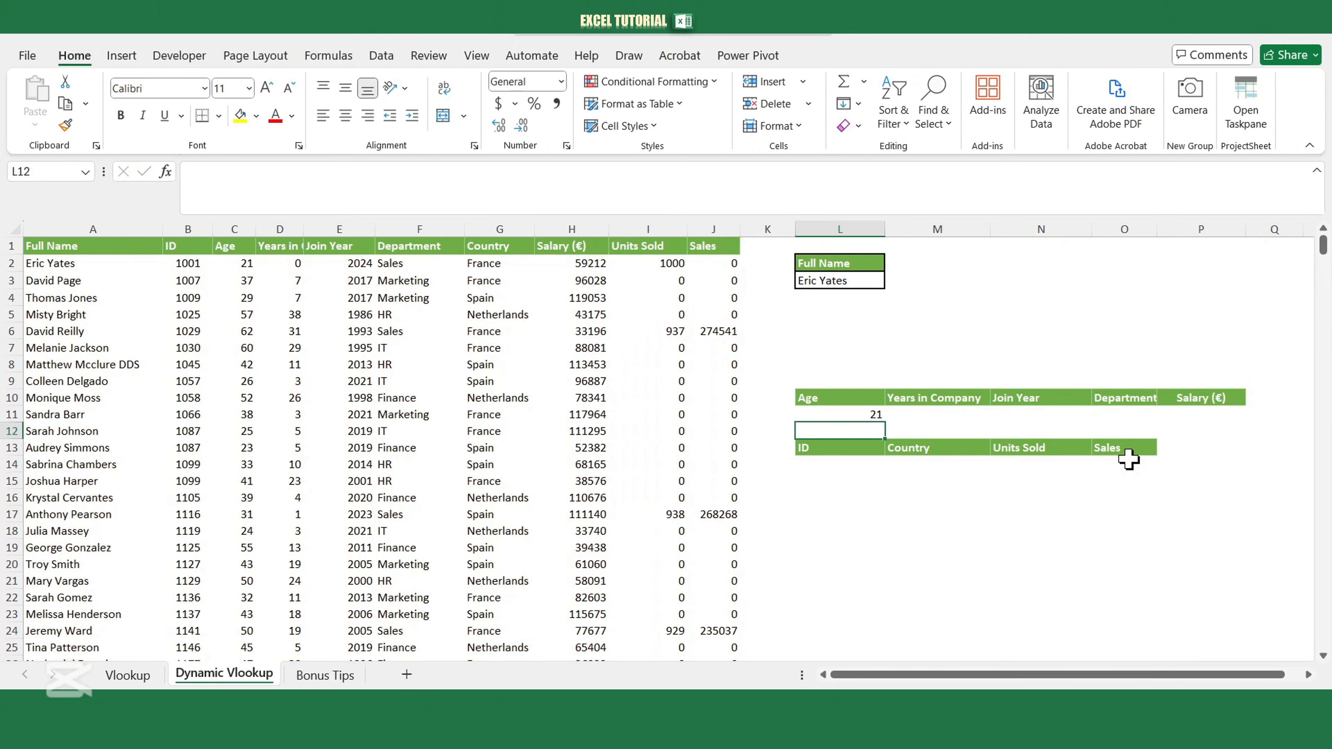
left_click(871, 414)
left_click_drag(885, 422, 1238, 424)
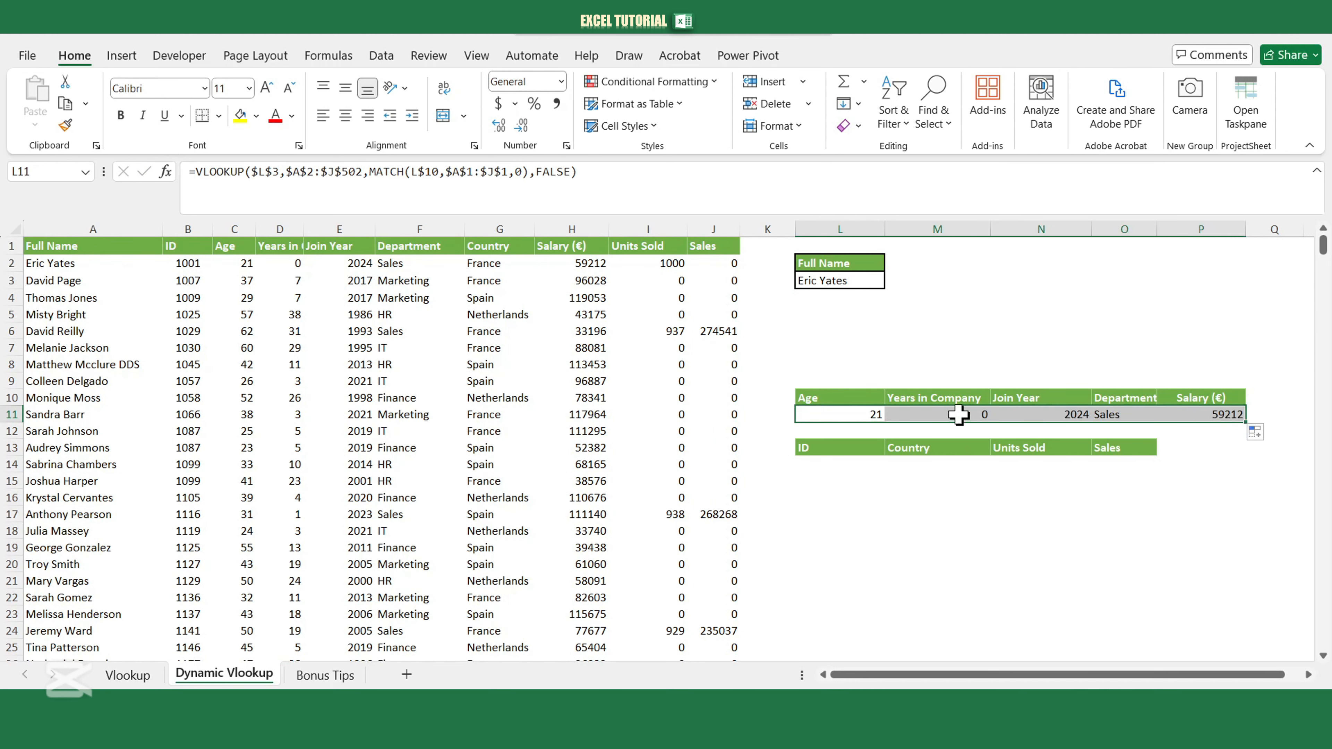
left_click(831, 414)
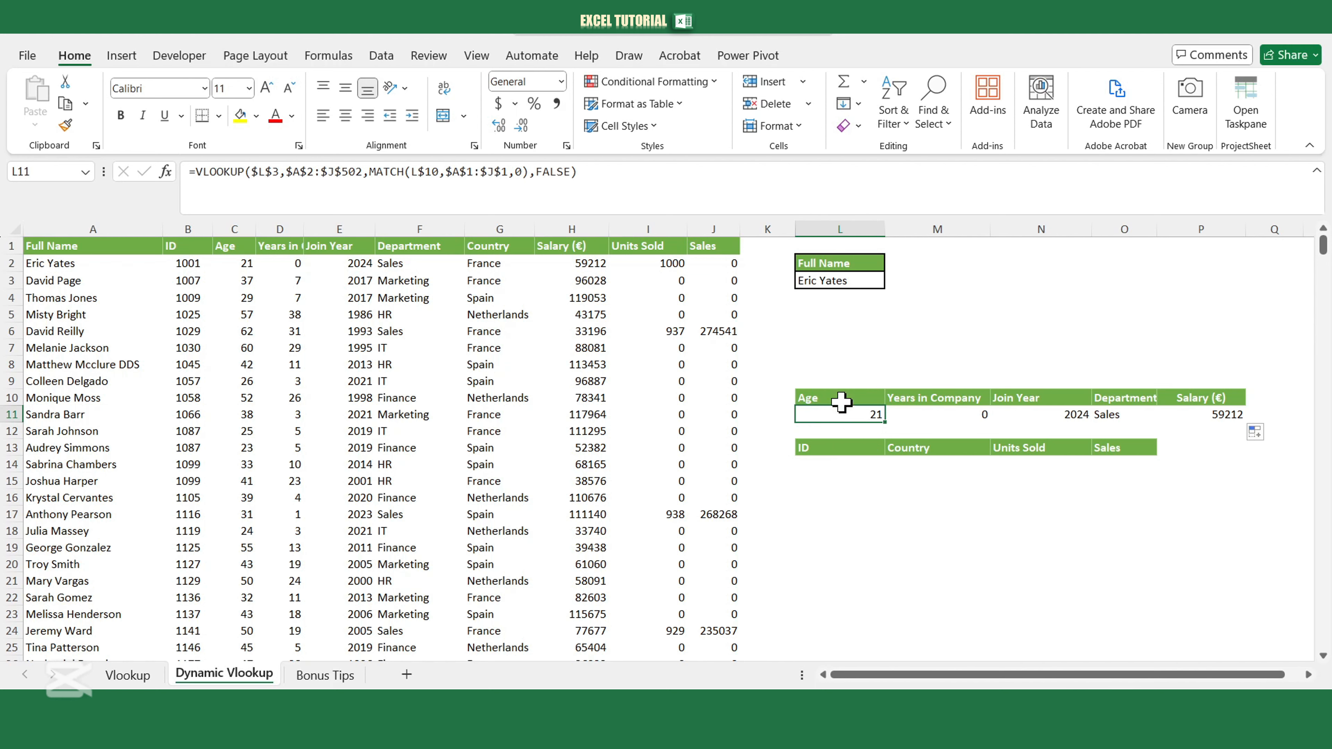
left_click_drag(529, 172, 370, 172)
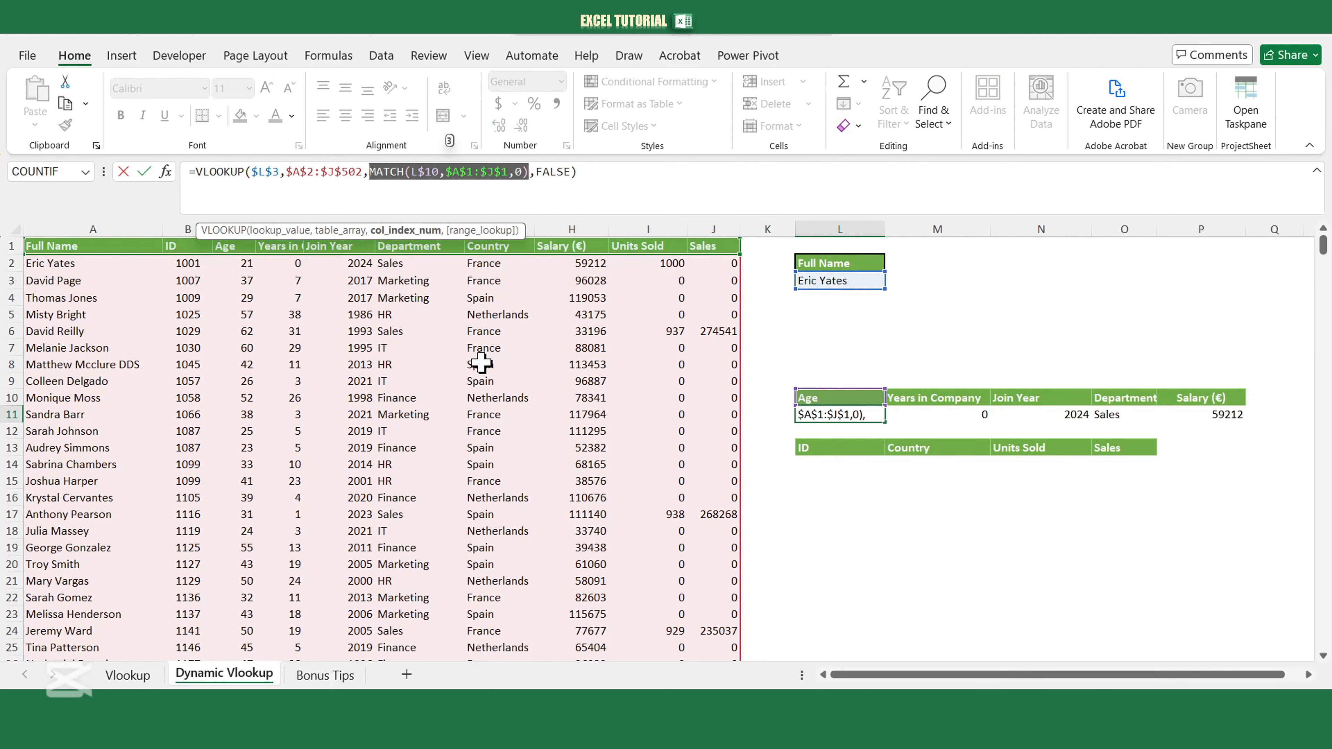
type("3")
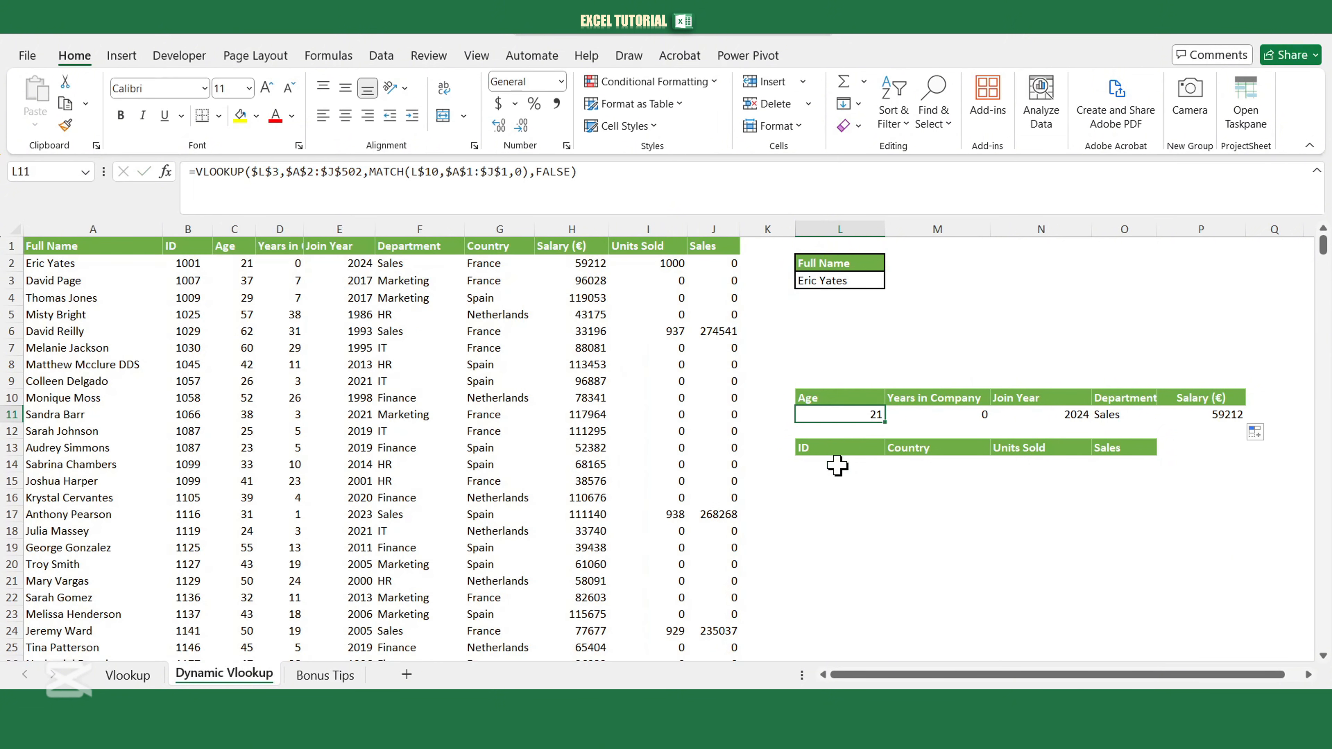
- Copy the full formula text from L11 and paste it unchanged into L14 under ID
left_click_drag(619, 179, 100, 150)
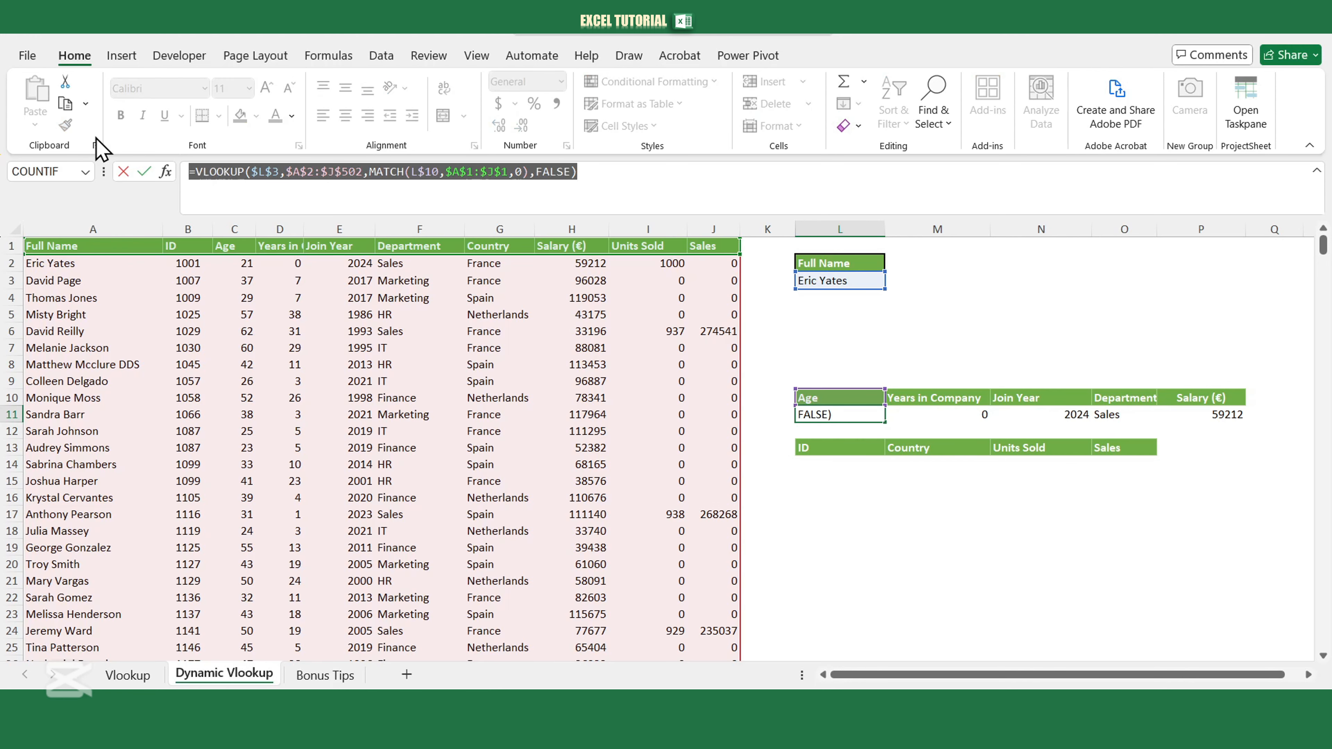
key("Escape")
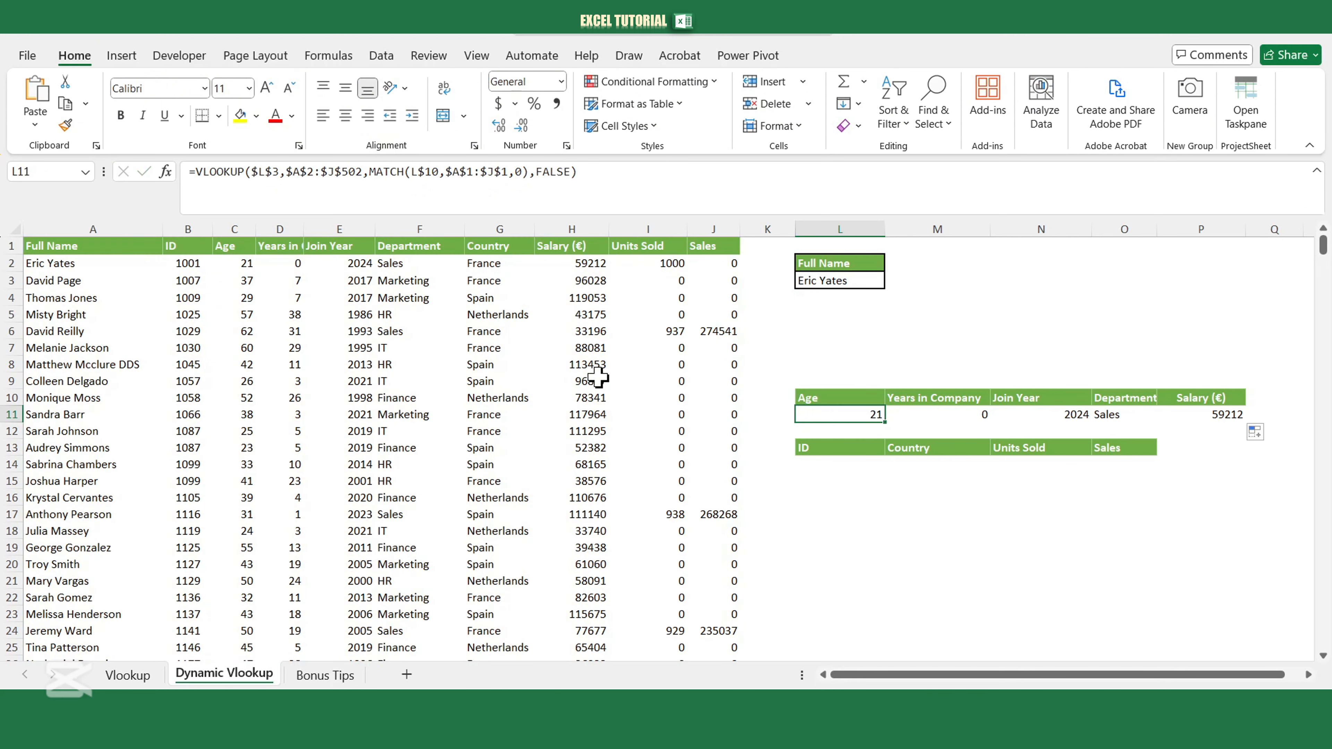
key("ctrl+c")
left_click(845, 466)
key("ctrl+v")
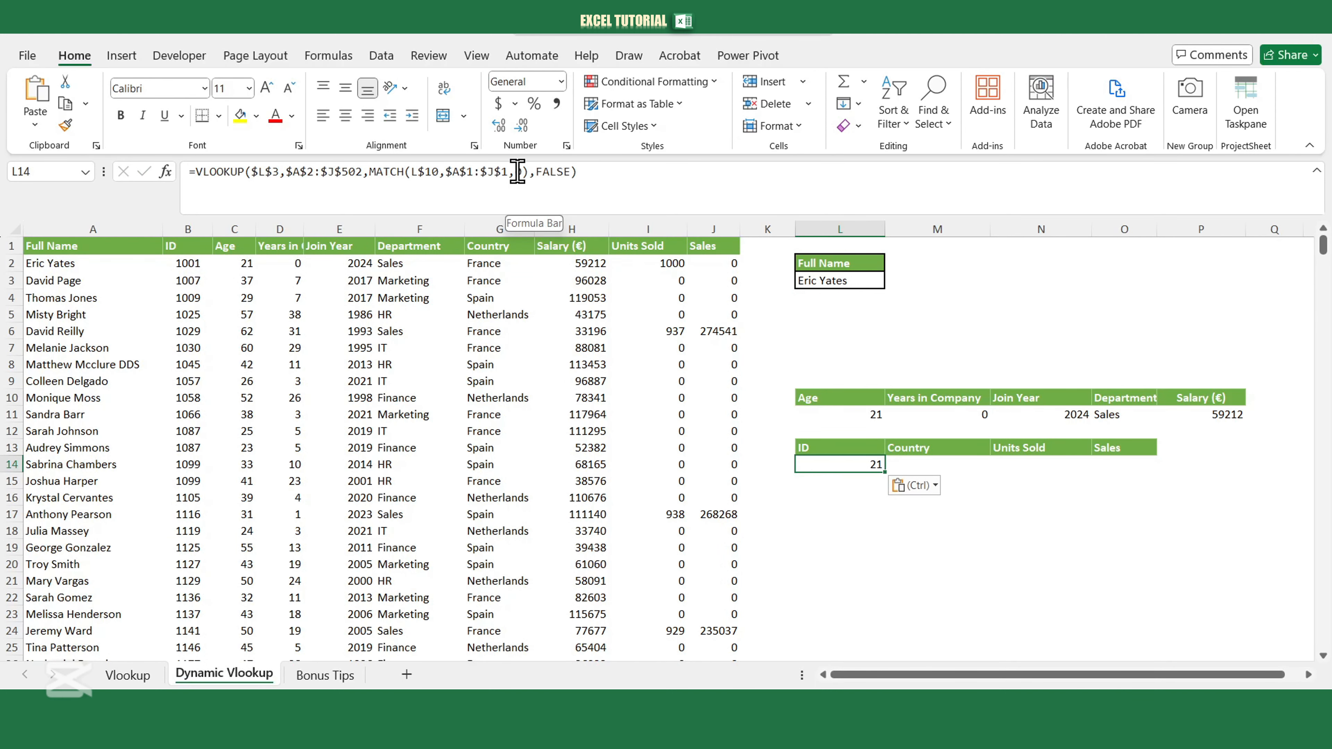
- Replace the MATCH part of the L14 formula with the column index array {2,7,9,10} and enter it
left_click_drag(528, 171, 377, 178)
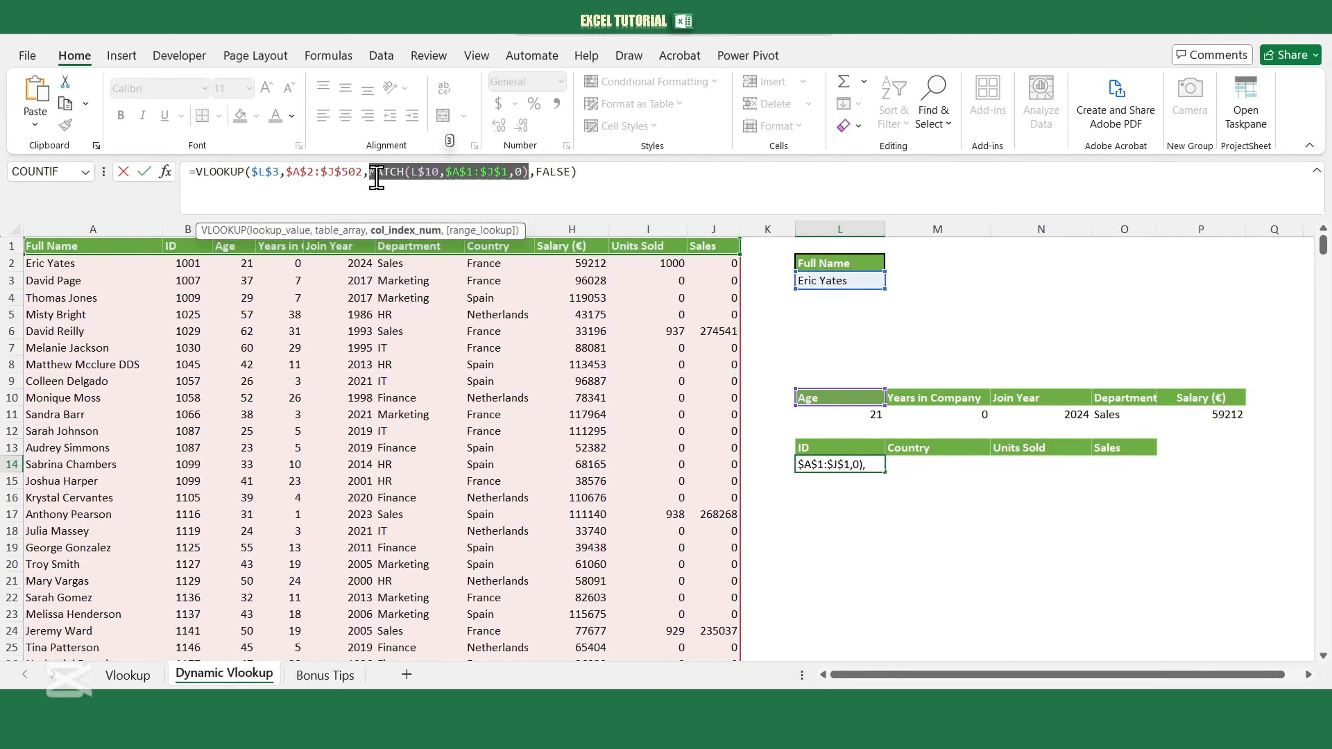
type("{")
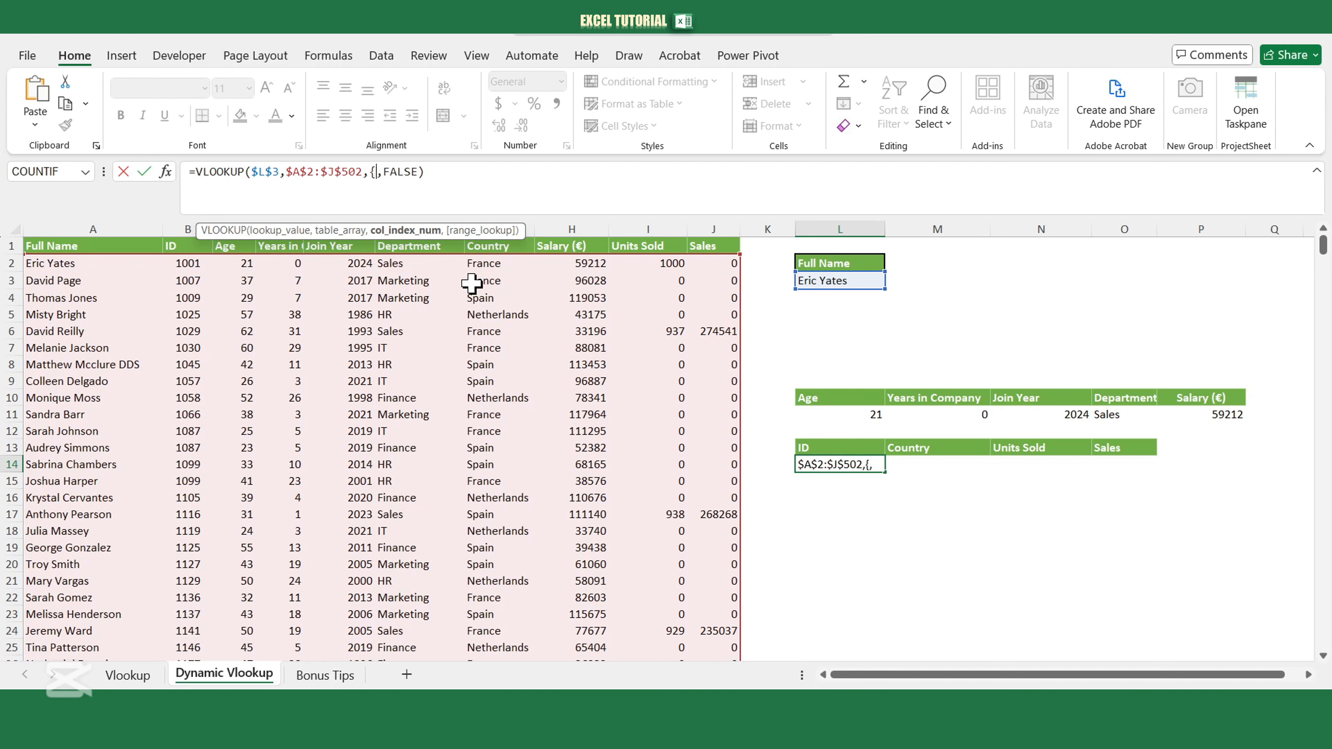
type("2,7,9,1")
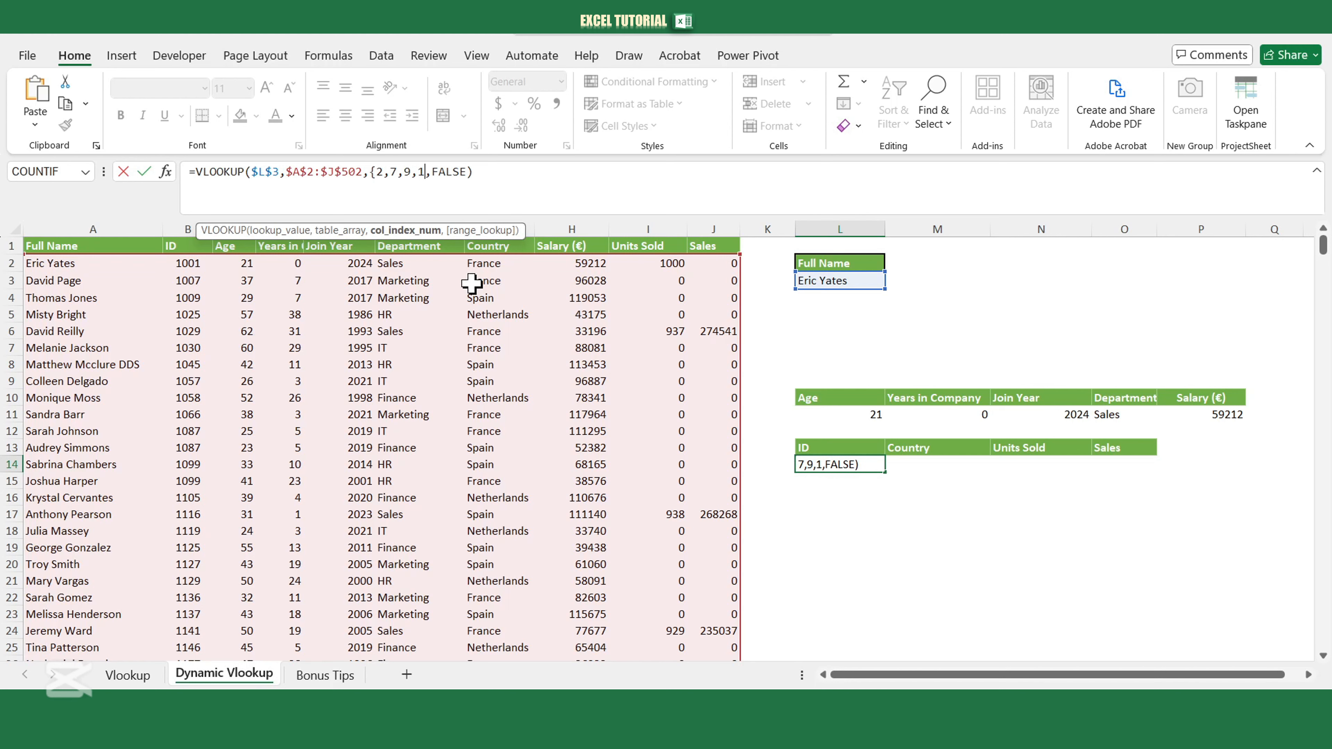
type("0}")
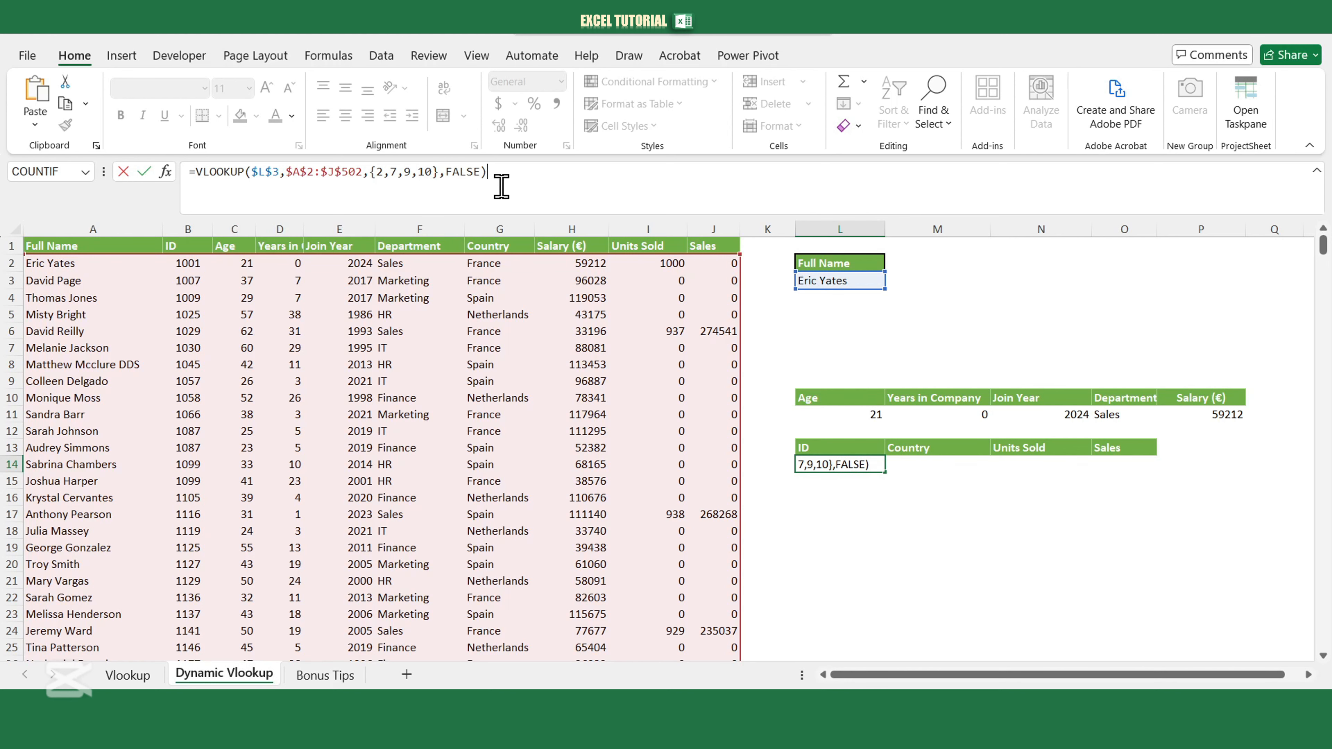
key("Return")
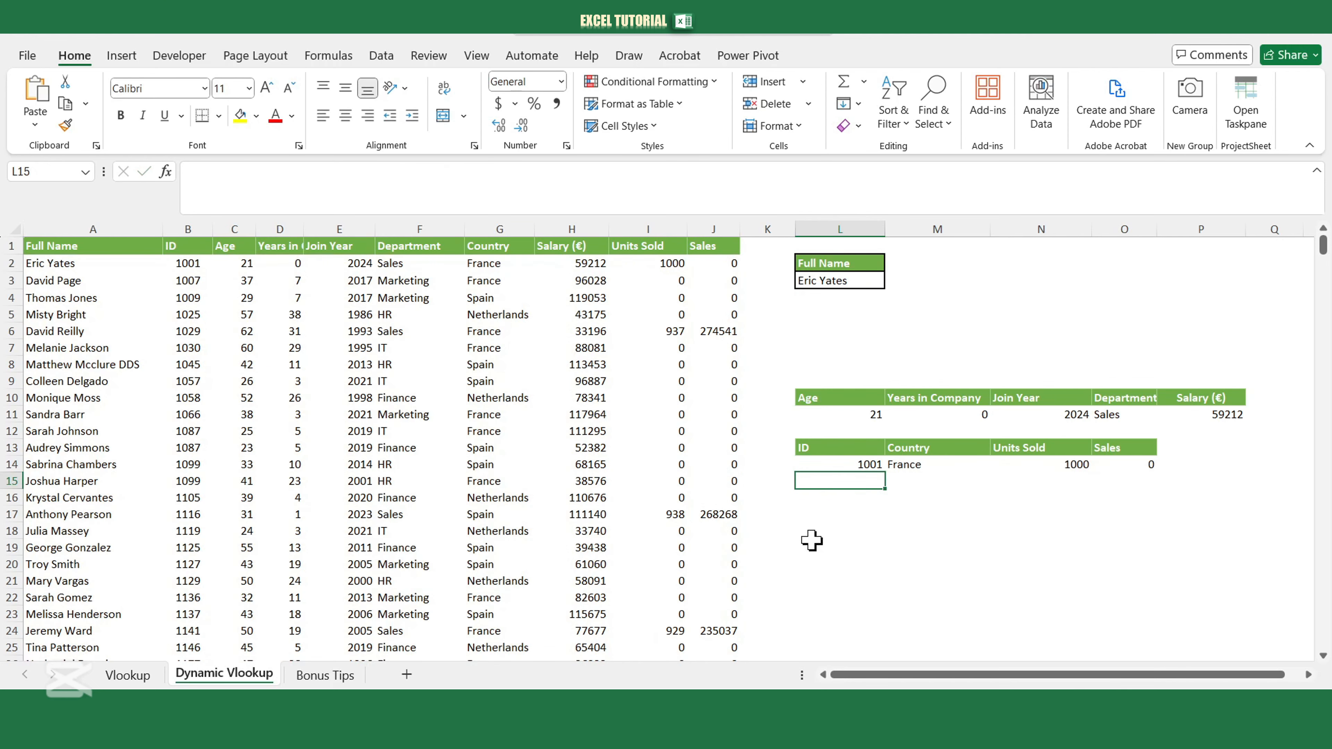
- Test both lookup rows by choosing the second and third names in turn from the Full Name dropdown in L3
left_click(877, 288)
left_click(892, 280)
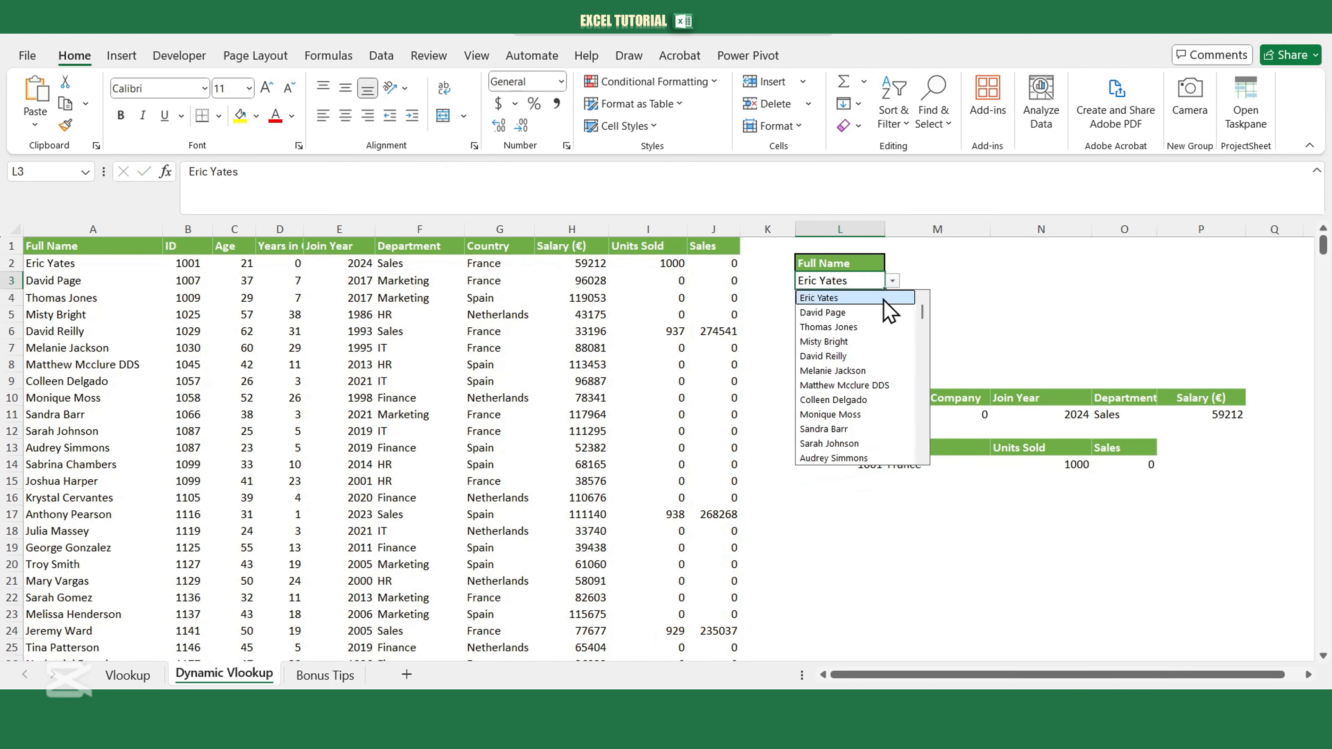
left_click(857, 311)
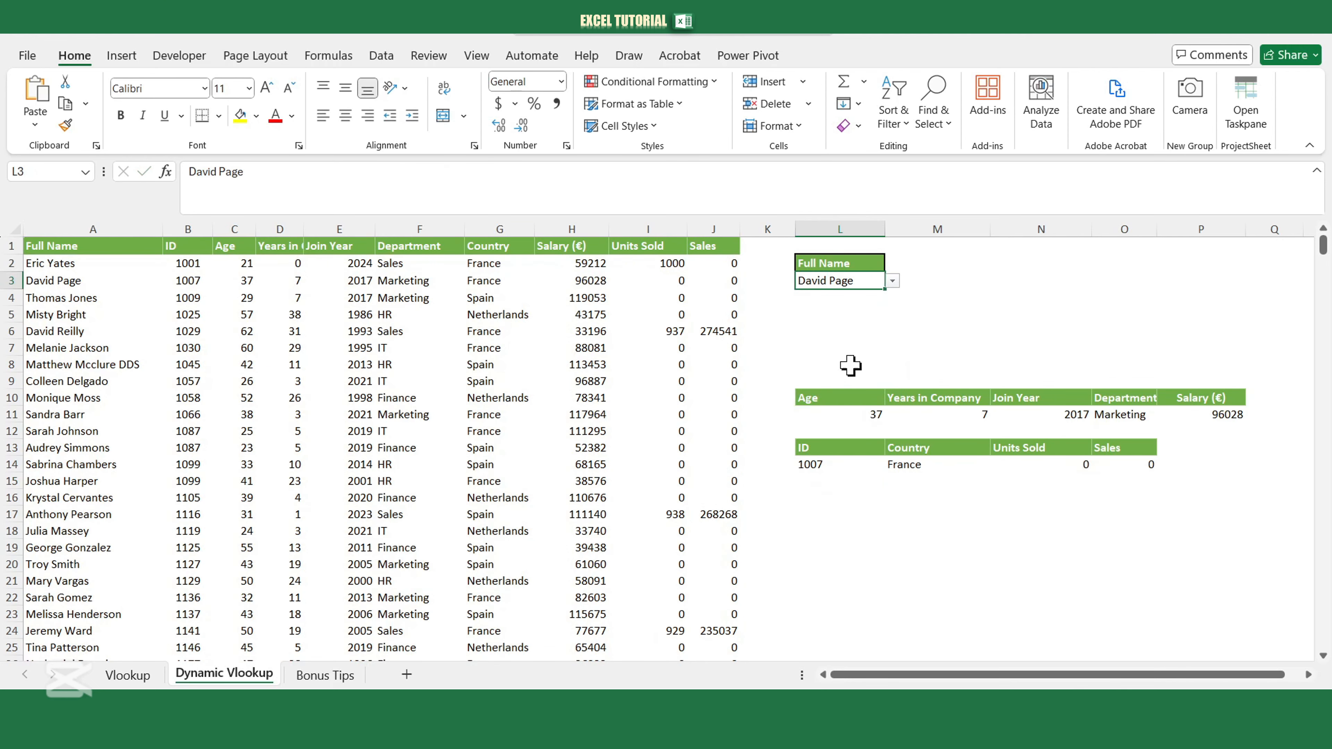
left_click(891, 282)
left_click(834, 326)
left_click(841, 512)
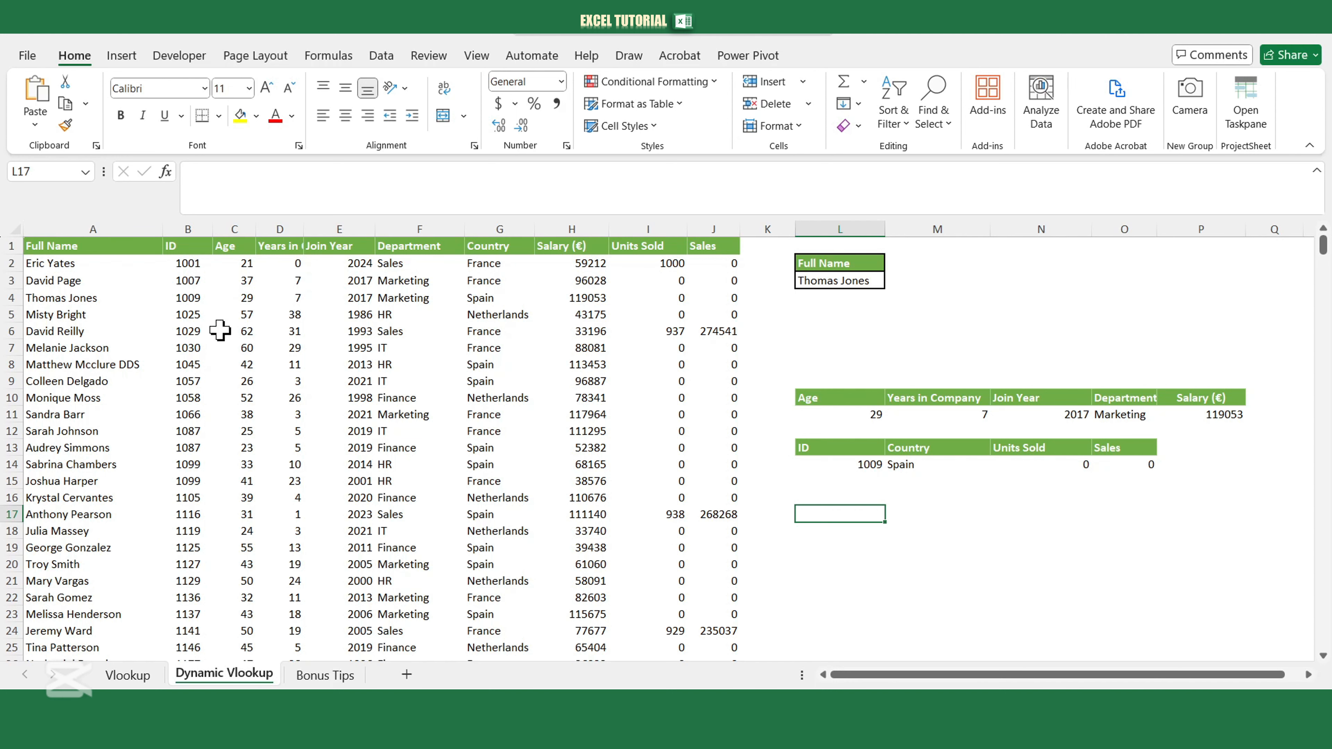
- Convert the employee data range A1:J502 into a table with headers
left_click(135, 311)
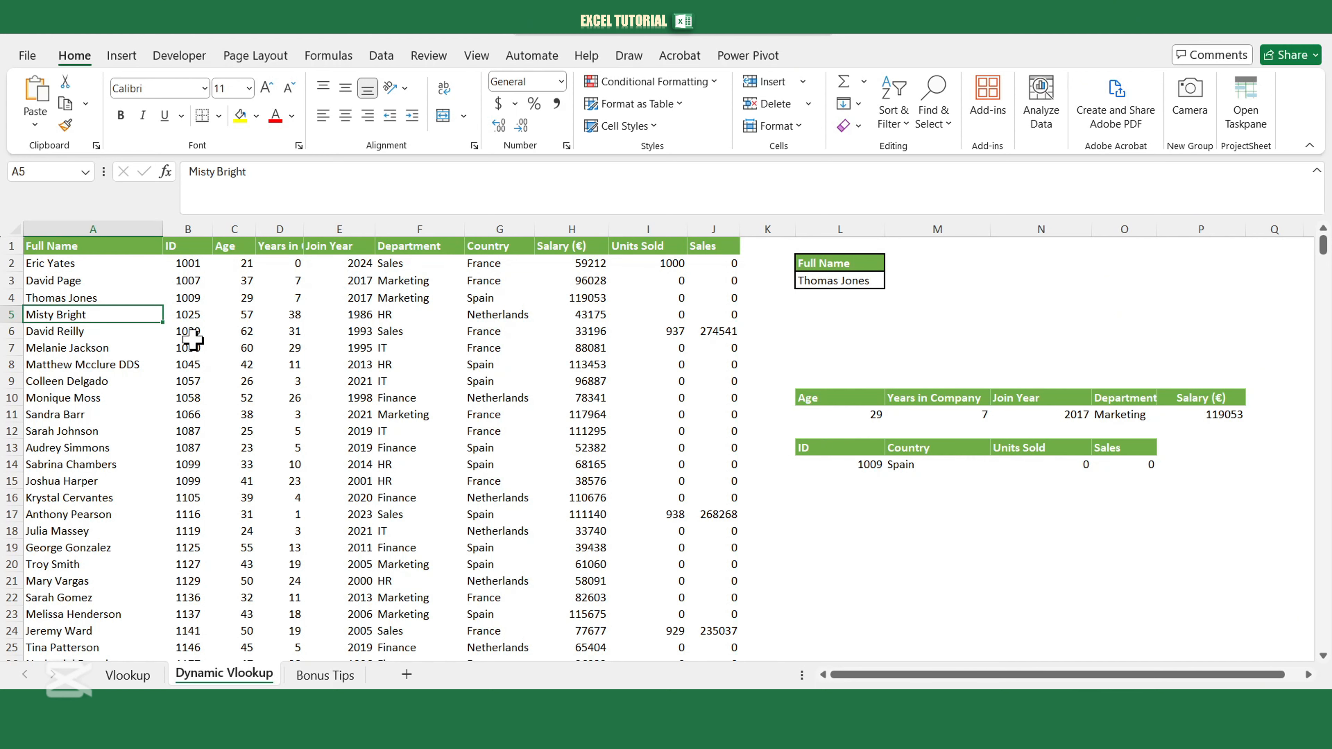
key("ctrl+a")
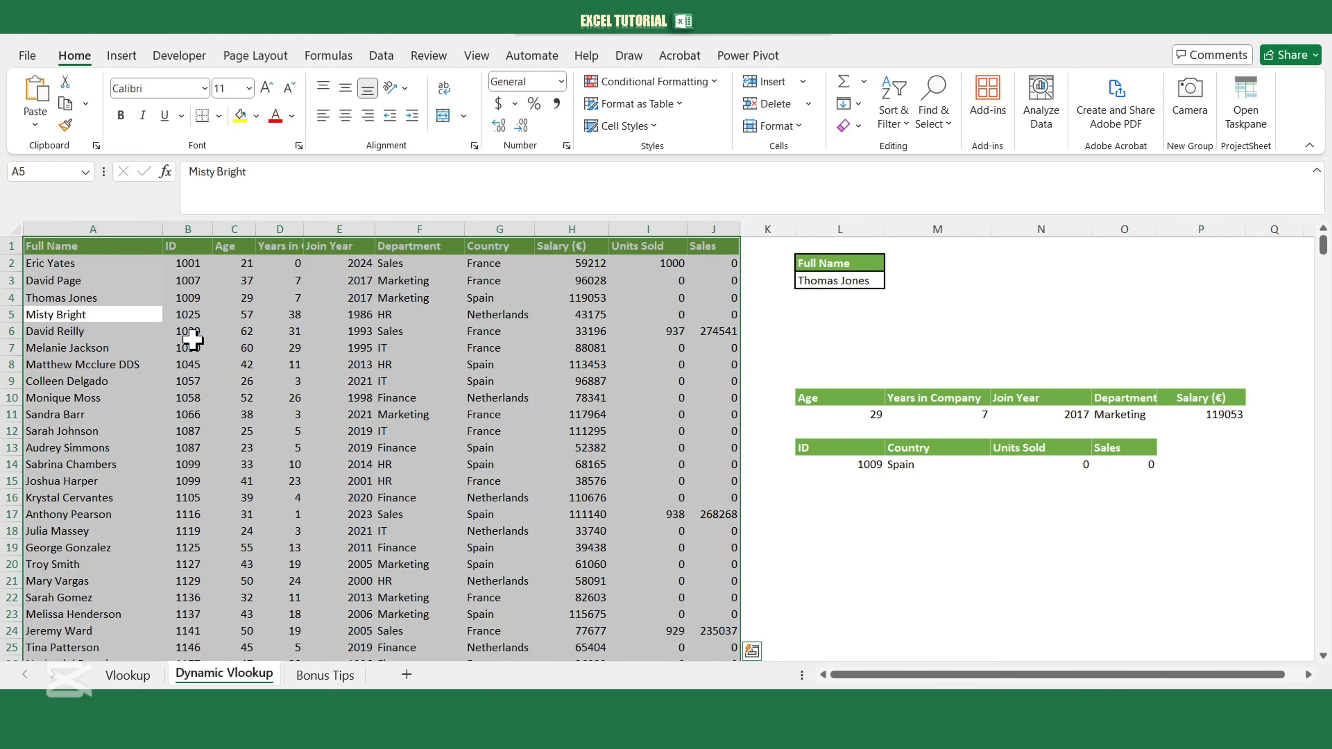
left_click(122, 55)
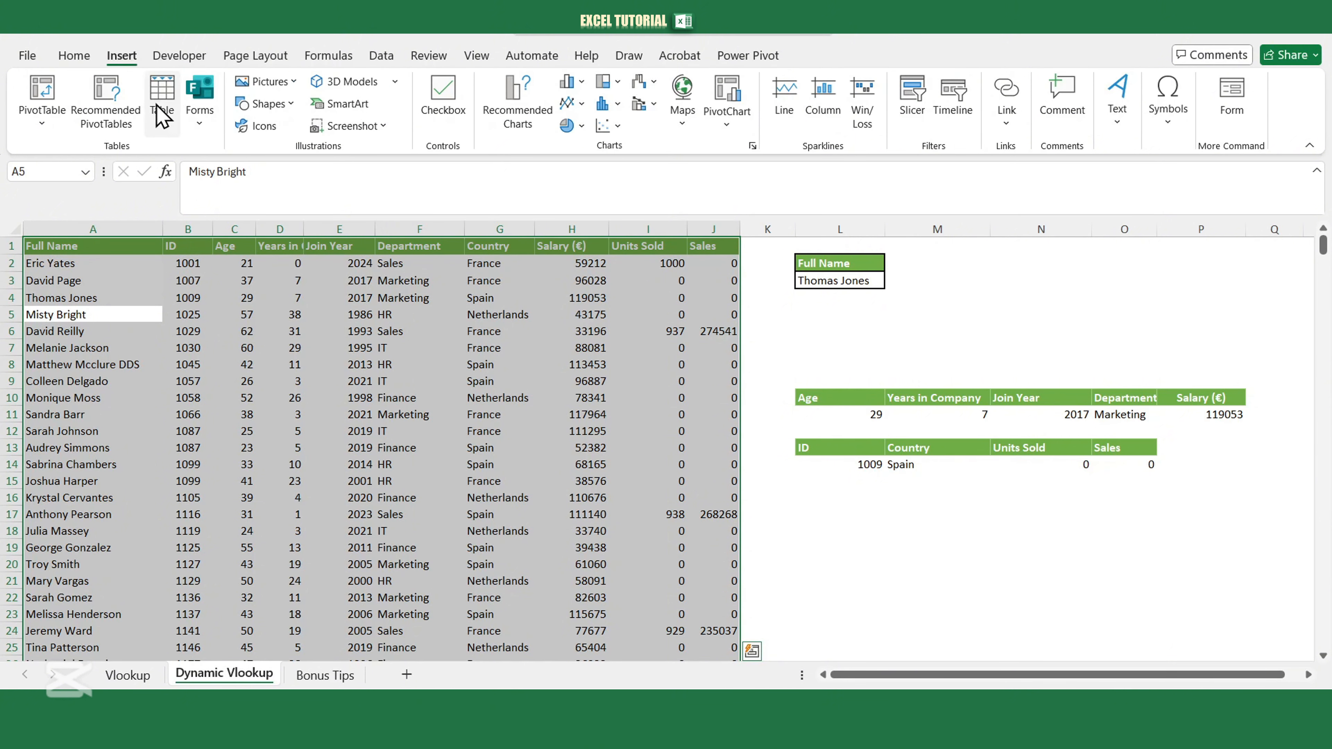
left_click(162, 118)
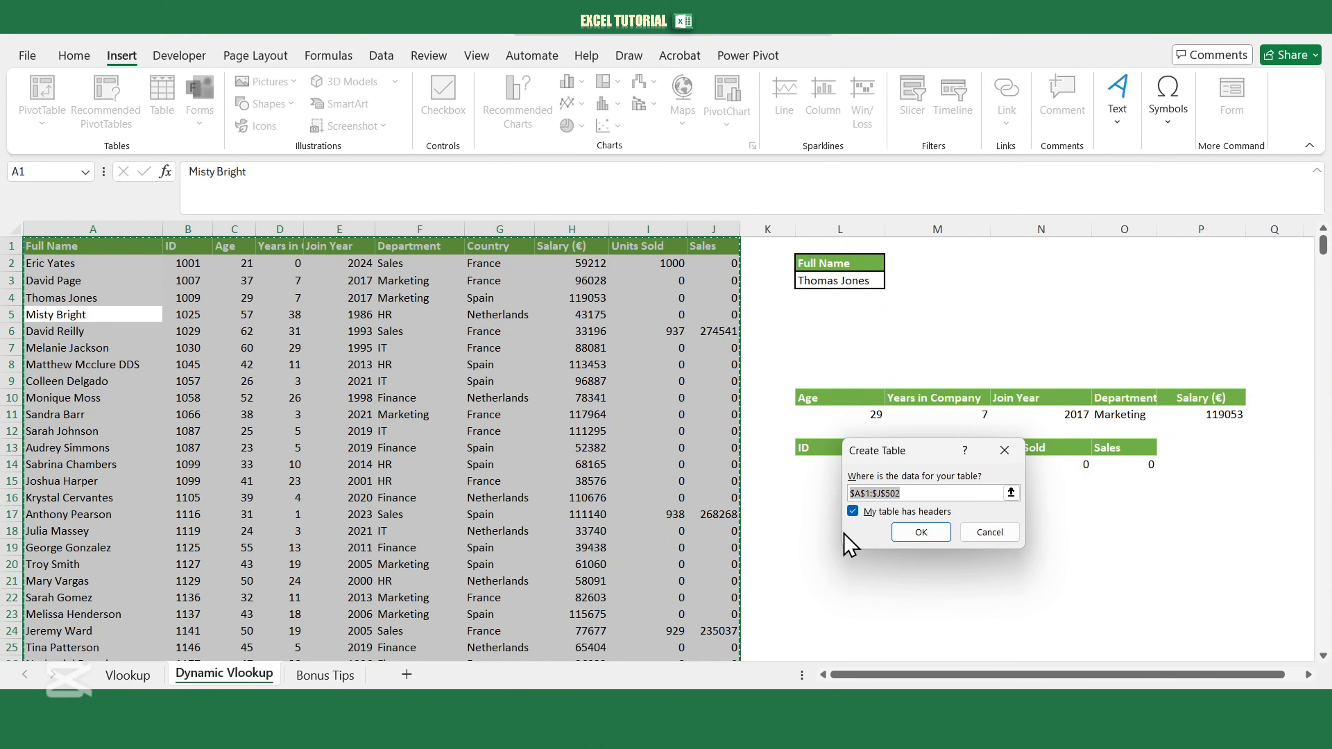
left_click(919, 532)
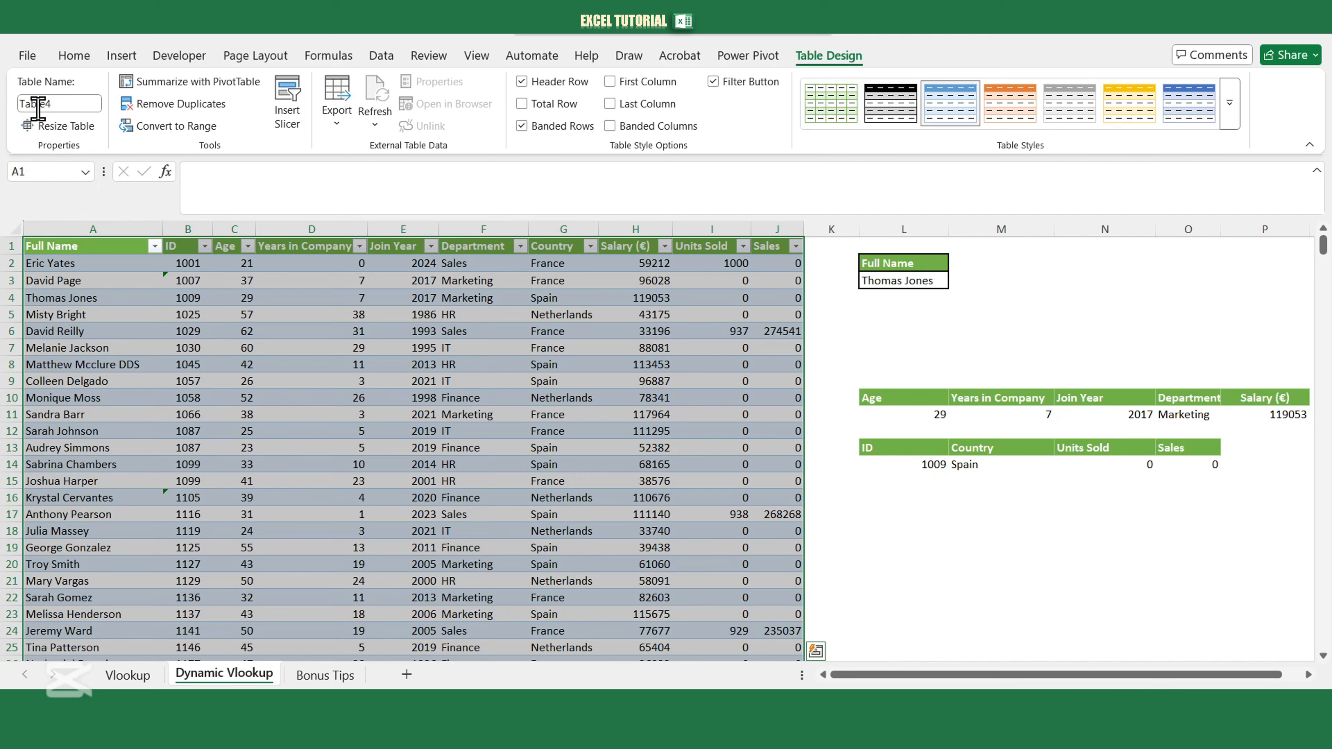
- Copy the last employee's full name from A502 into A503 and shorten it to the first name only
scroll(244, 523, "down", 5)
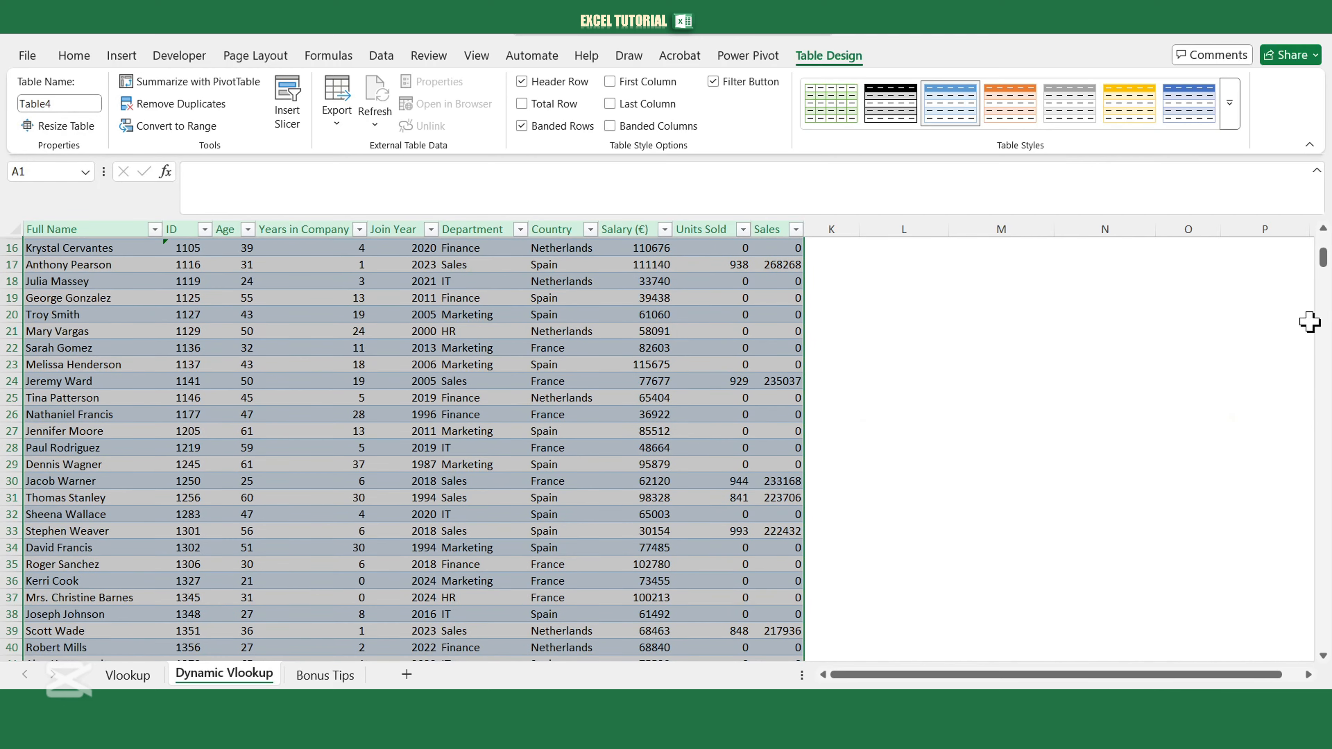
left_click_drag(1323, 247, 1317, 660)
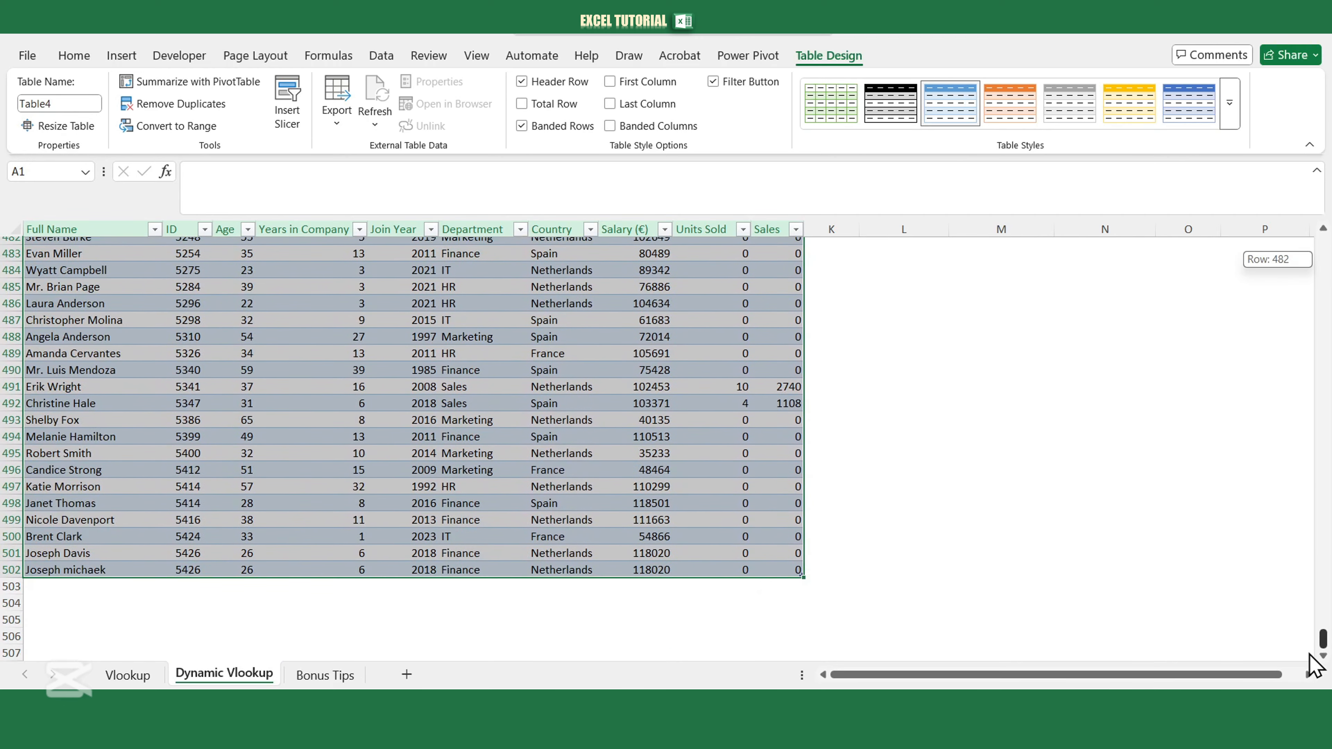
left_click(107, 568)
key("ctrl+c")
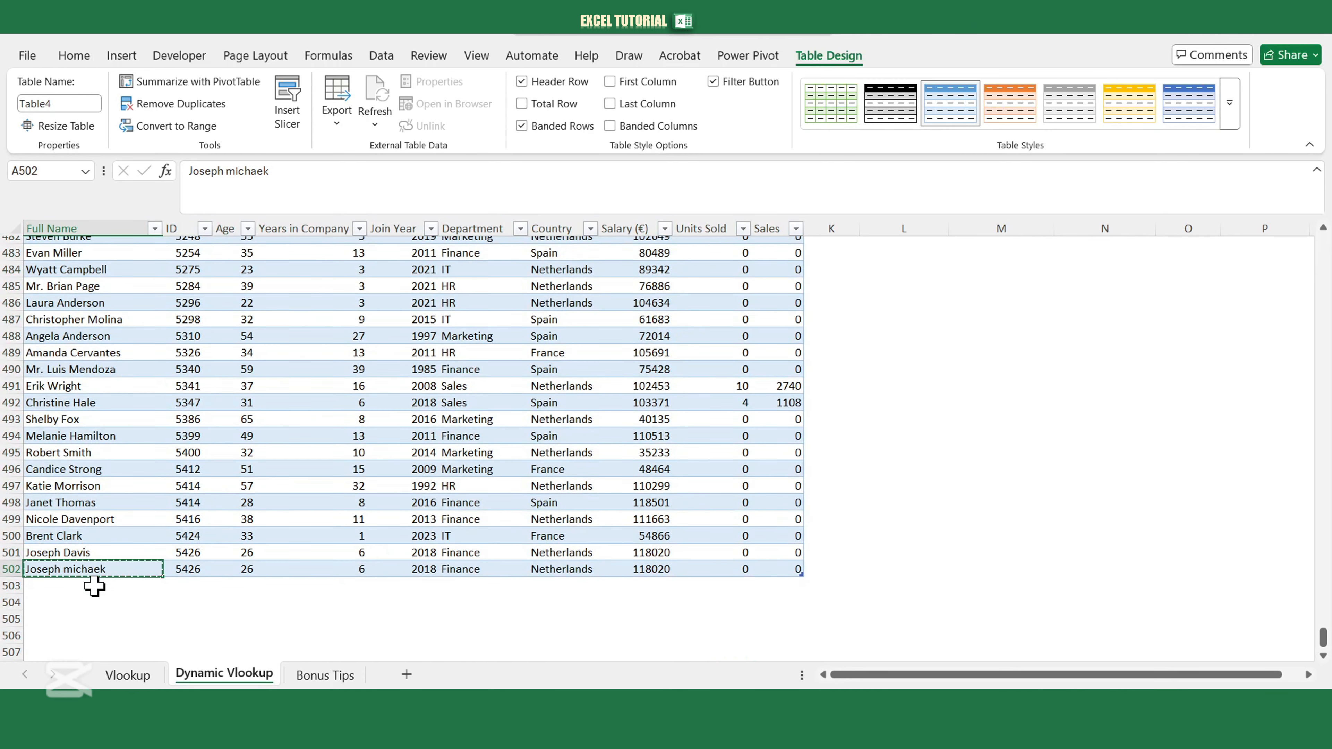
left_click(93, 586)
key("ctrl+v")
double_click(90, 587)
double_click(91, 586)
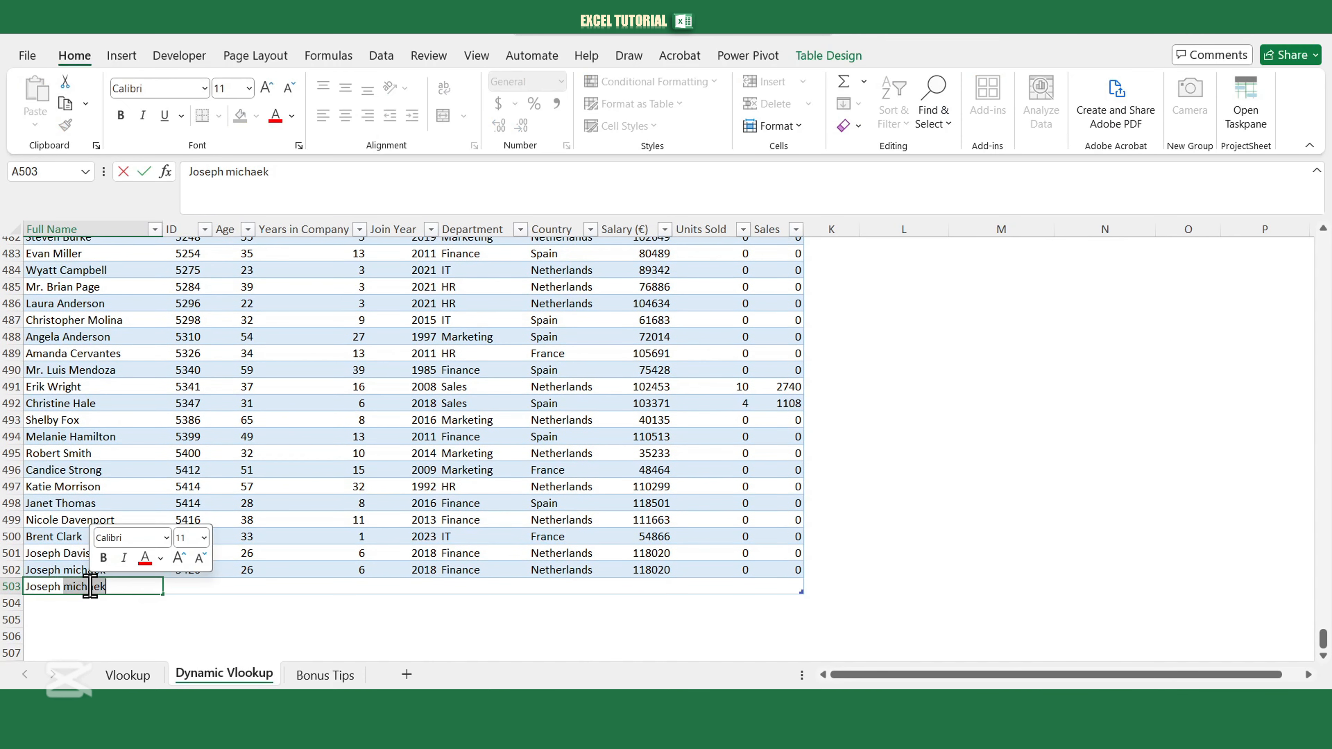
key("BackSpace")
- Copy the ID through Sales values from B502:J502 into the new row starting at B503
left_click_drag(184, 567, 794, 569)
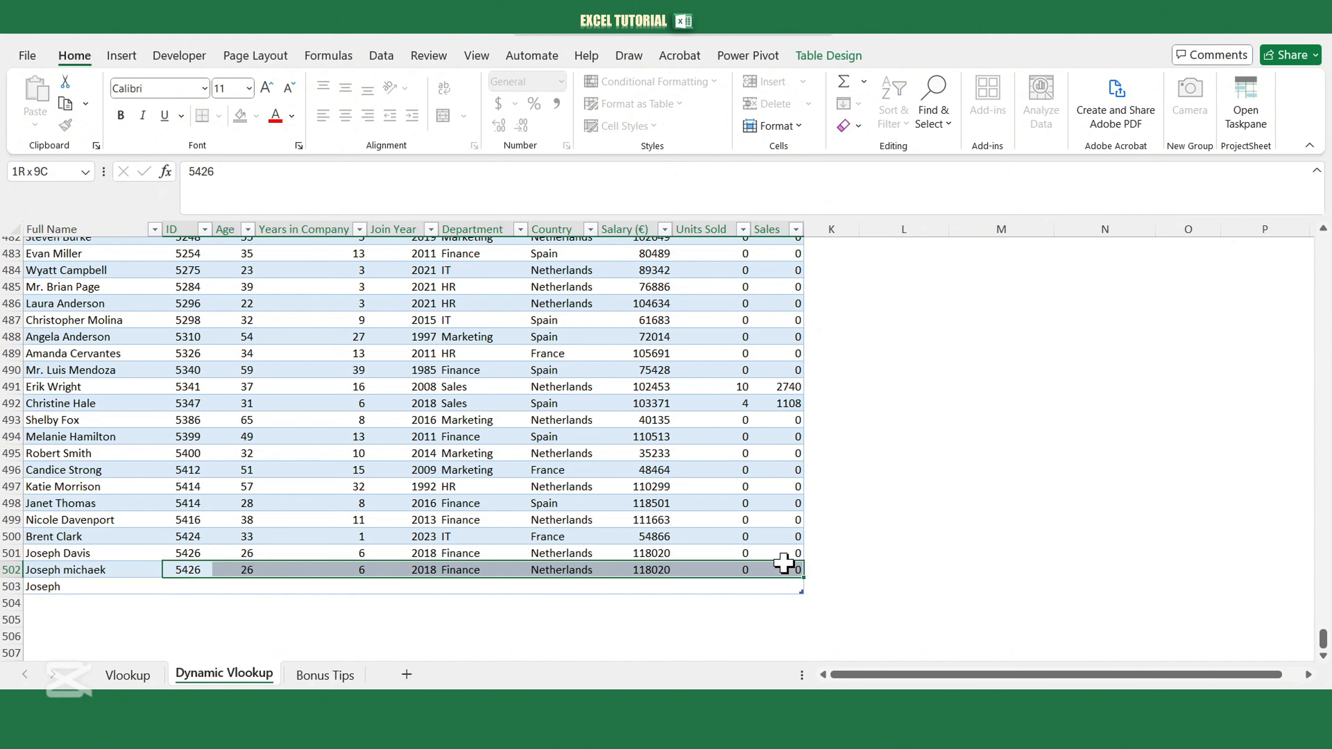
key("ctrl+c")
left_click(194, 587)
key("ctrl+v")
- Choose the newly added name at the end of the Full Name dropdown in L3
left_click_drag(1323, 639, 1326, 231)
left_click(926, 278)
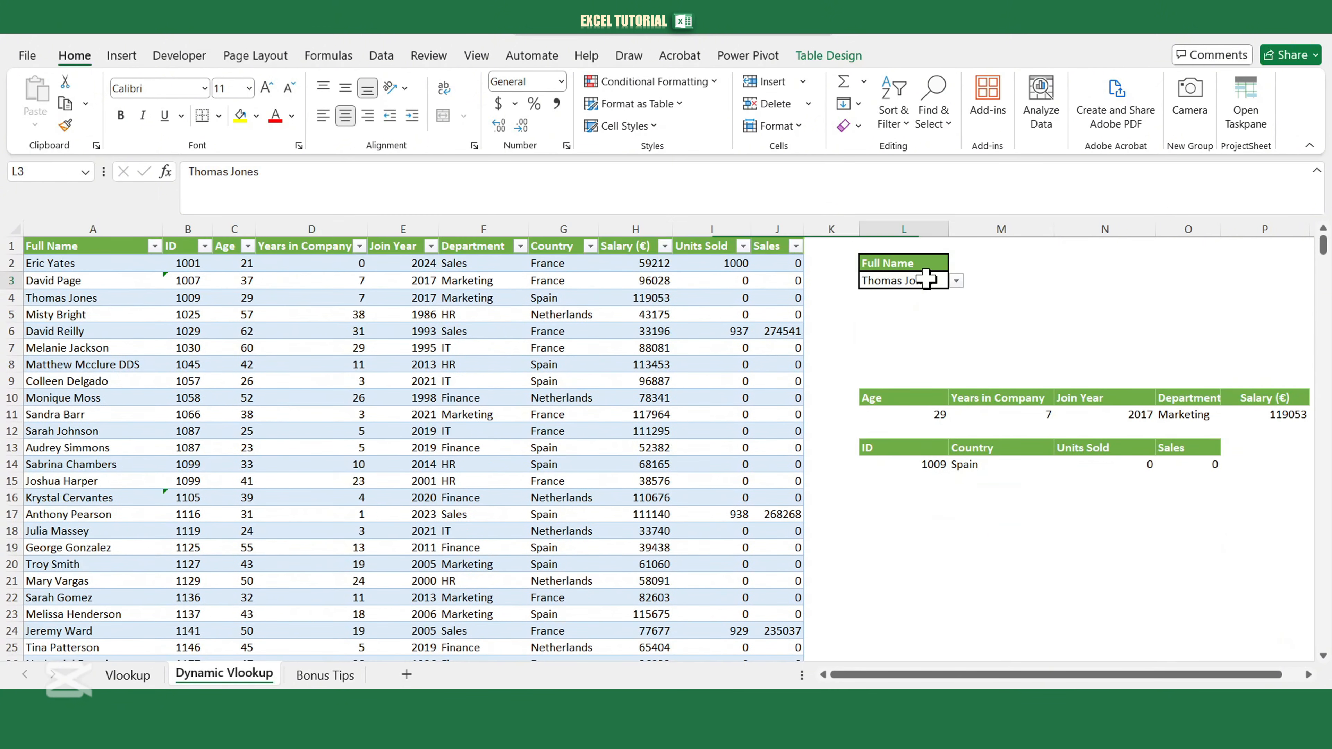
left_click(956, 281)
left_click_drag(985, 318, 990, 461)
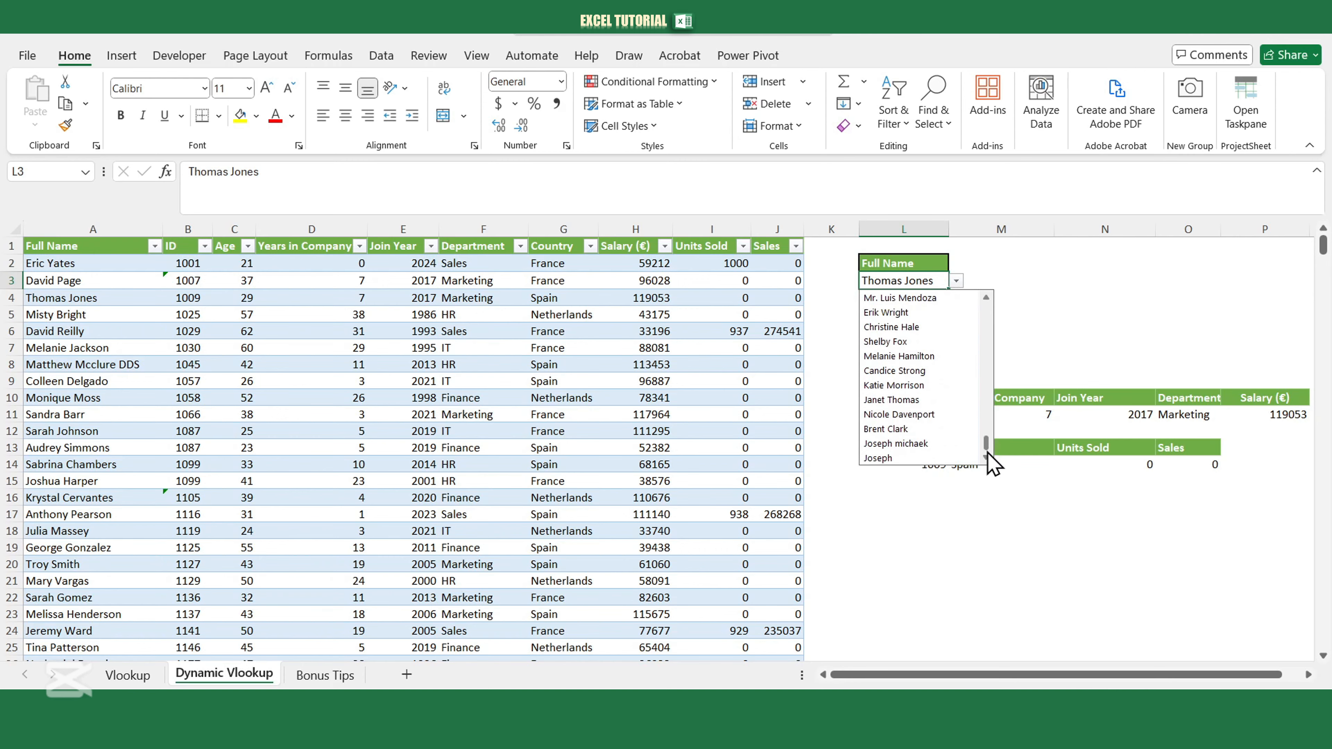
left_click(891, 459)
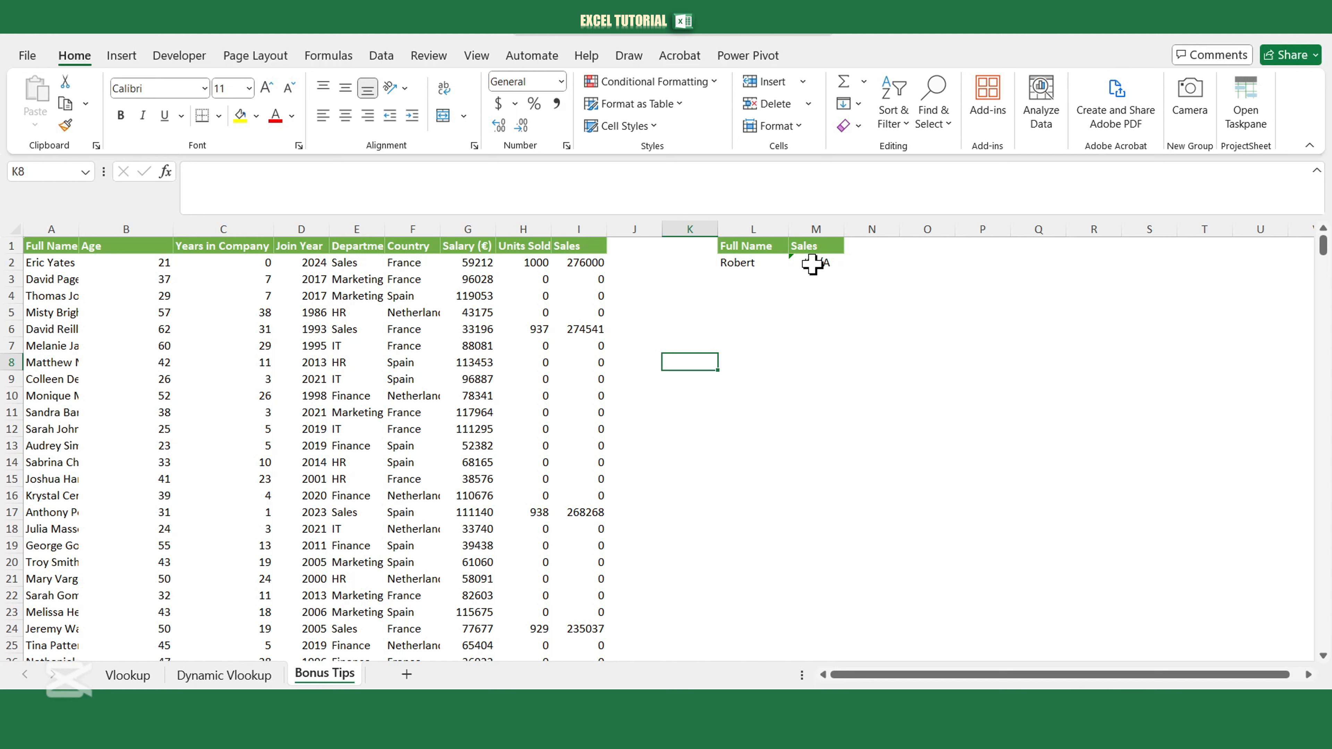
- On the Bonus Tips sheet, wrap the VLOOKUP in M2 in IFERROR with "value not found" as fallback, and autofit column M
left_click(812, 264)
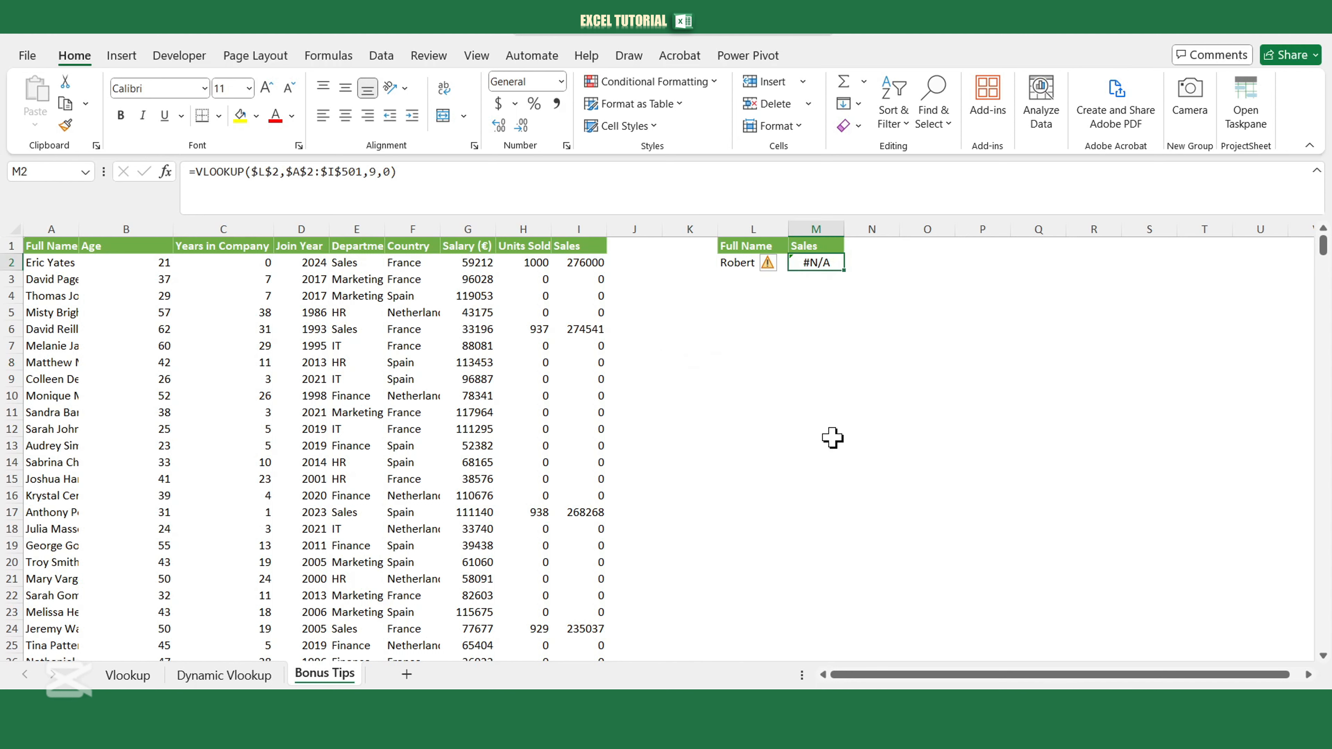
left_click(198, 173)
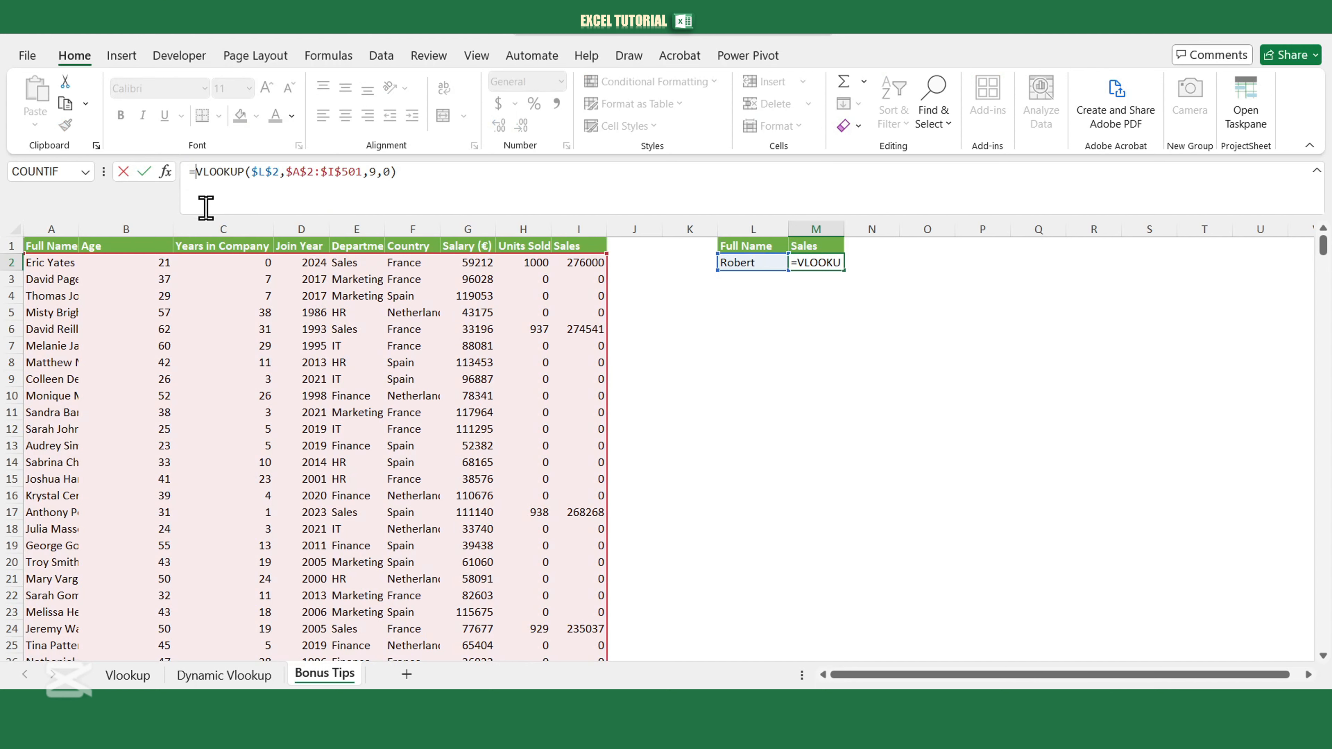
type("iferror")
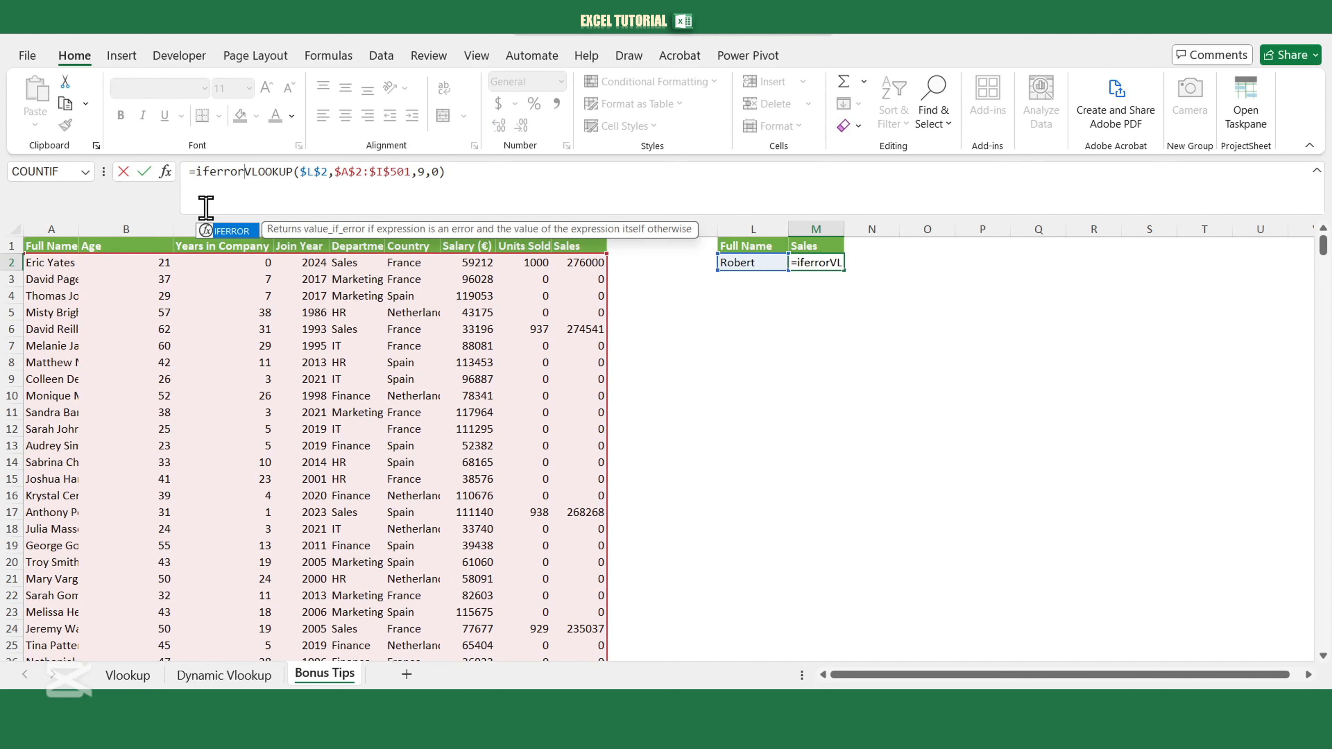
type("(")
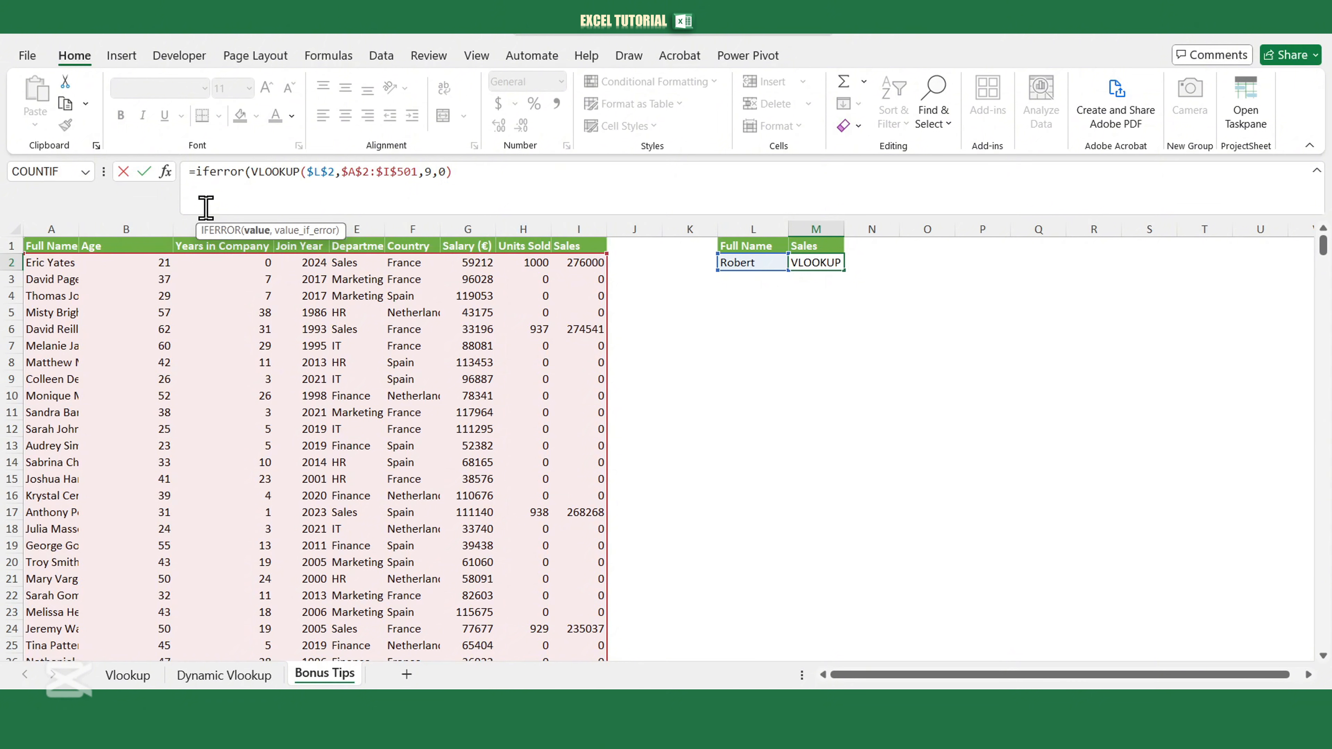
left_click(462, 173)
type(",\"value not found")
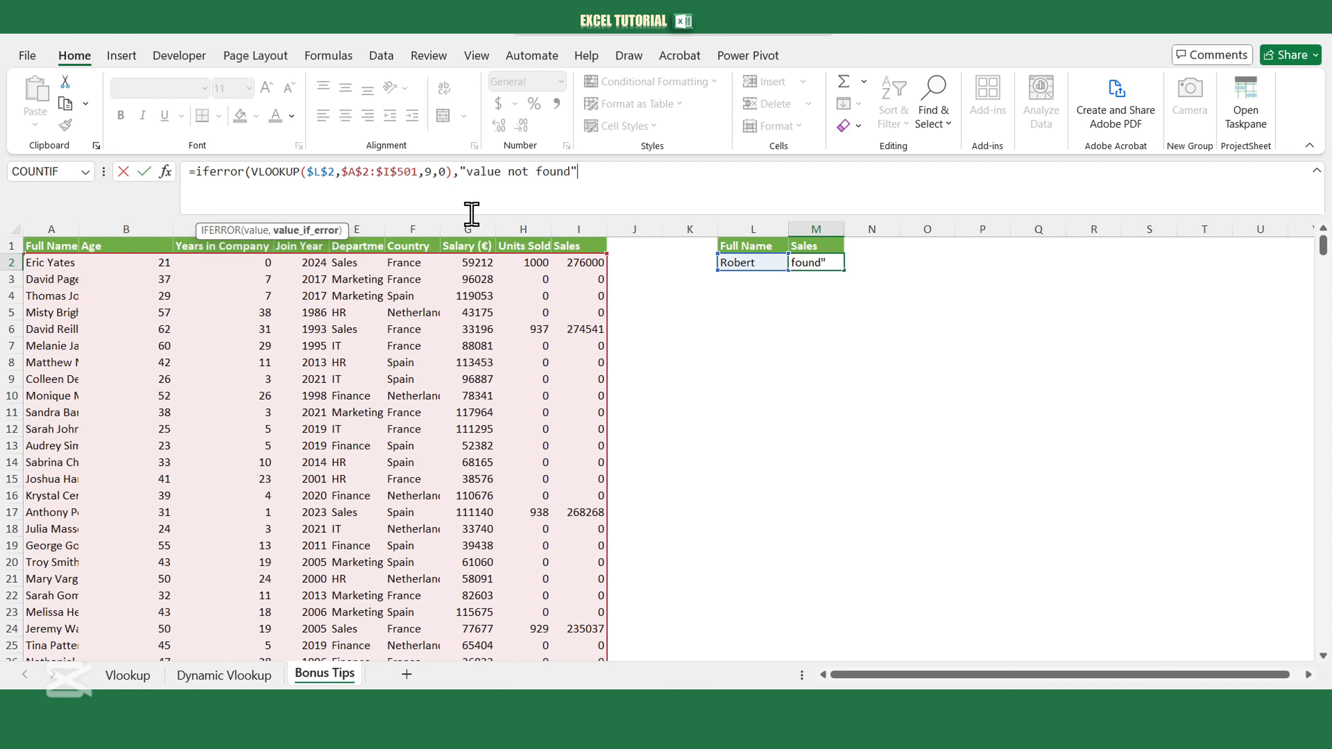
key("Return")
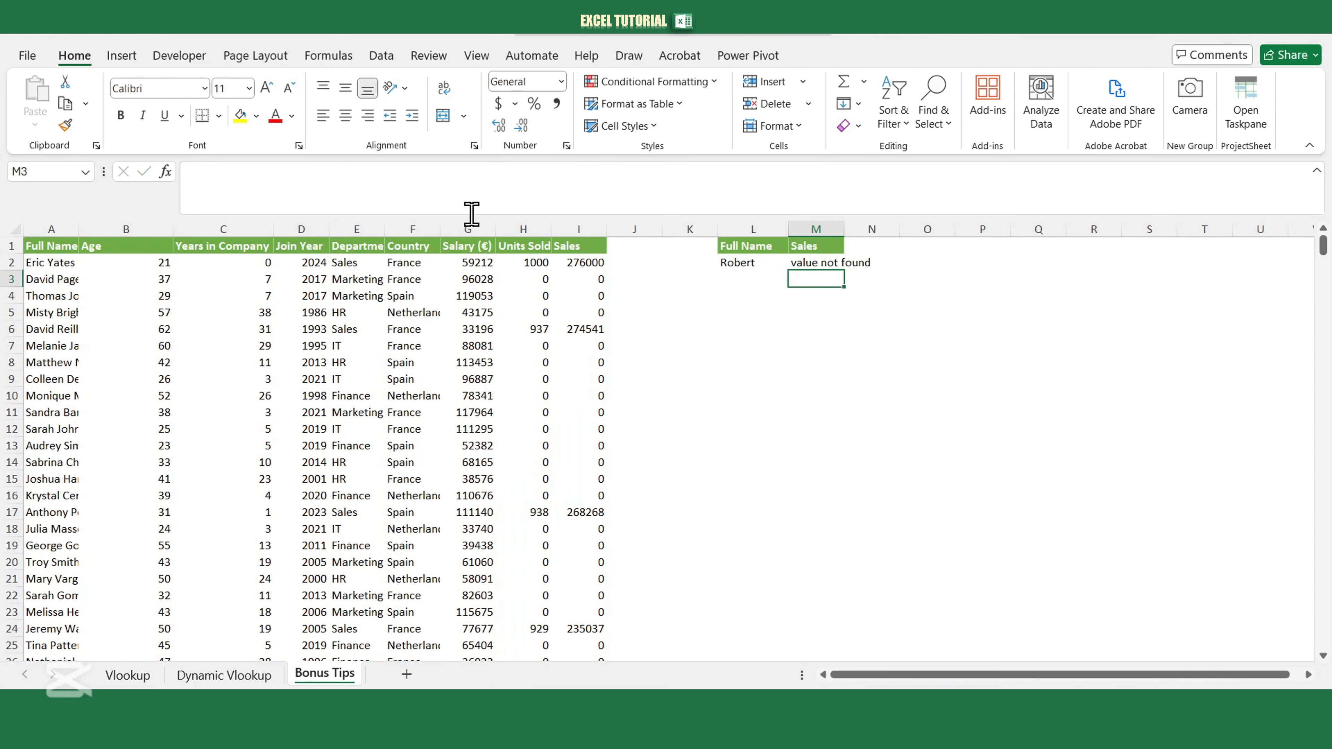
double_click(844, 229)
left_click(831, 247)
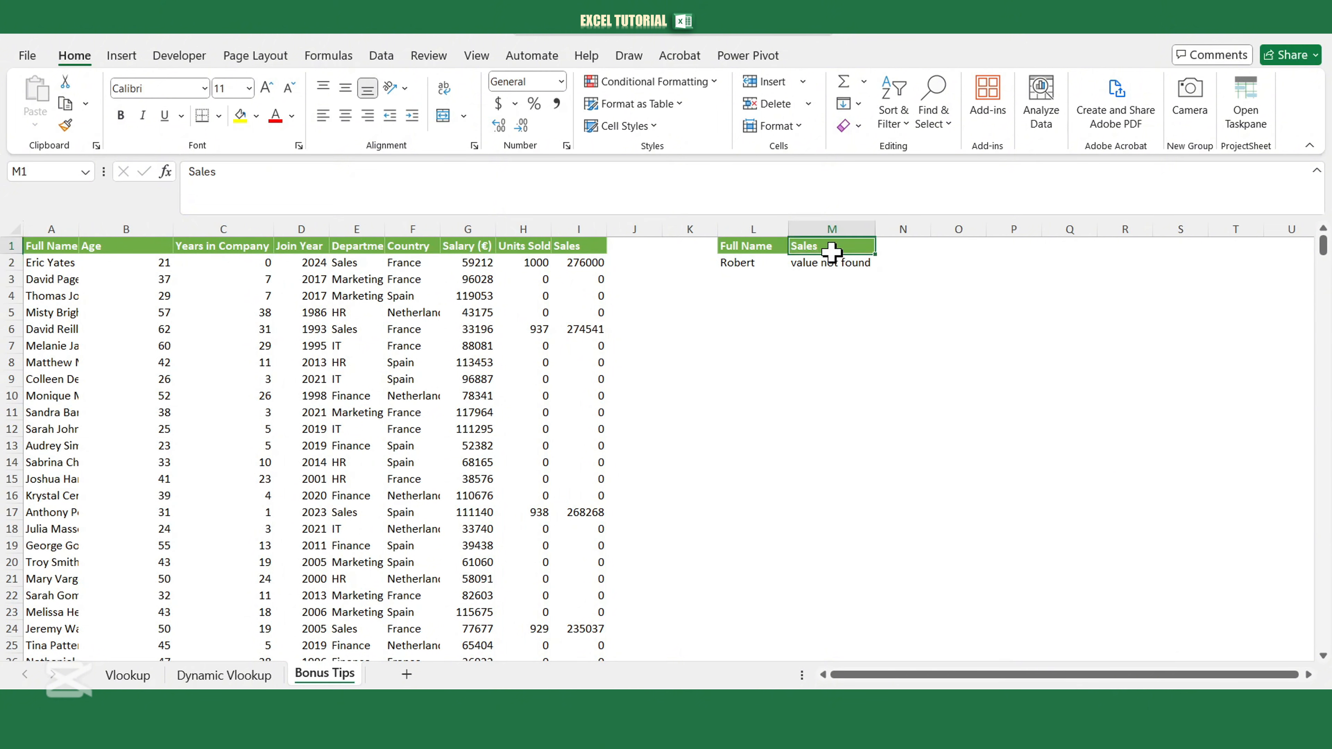
- Examine the arguments of the VLOOKUP inside the M2 formula in the Function Arguments dialog, and close it without changes
left_click(822, 262)
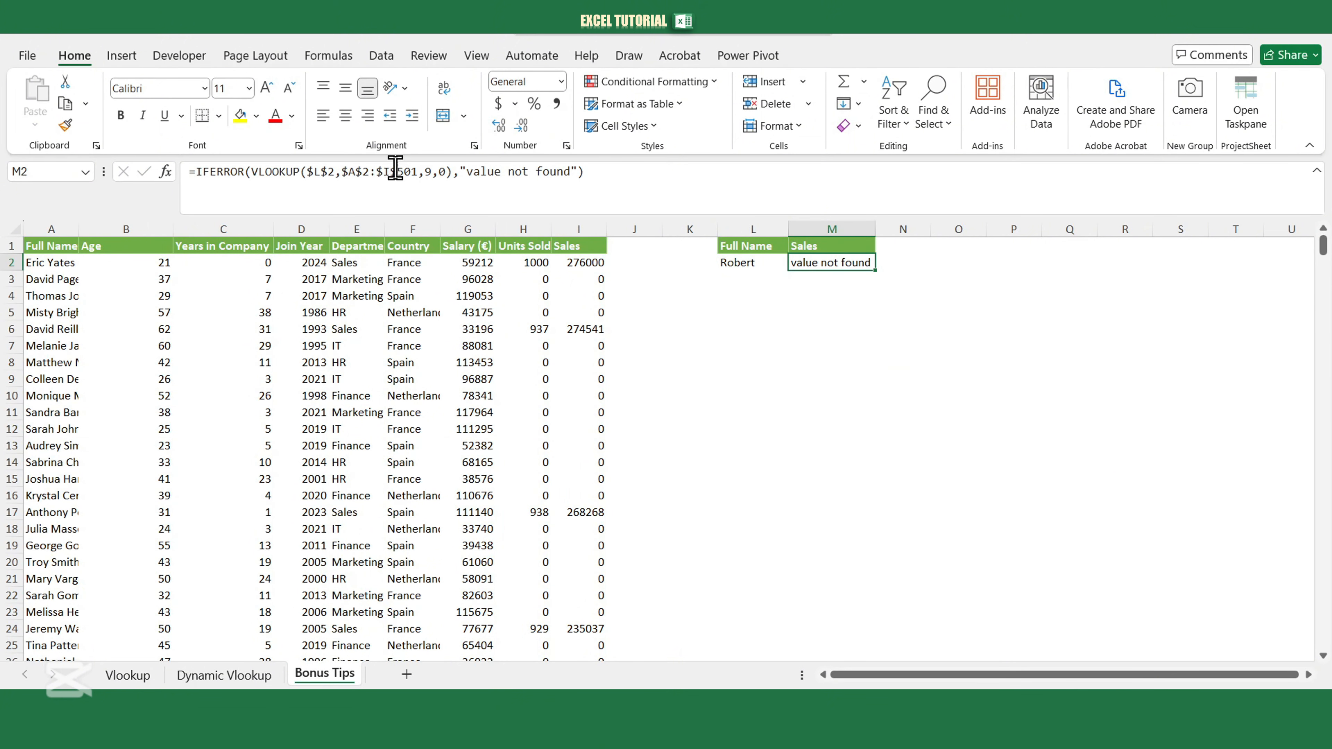
left_click(378, 172)
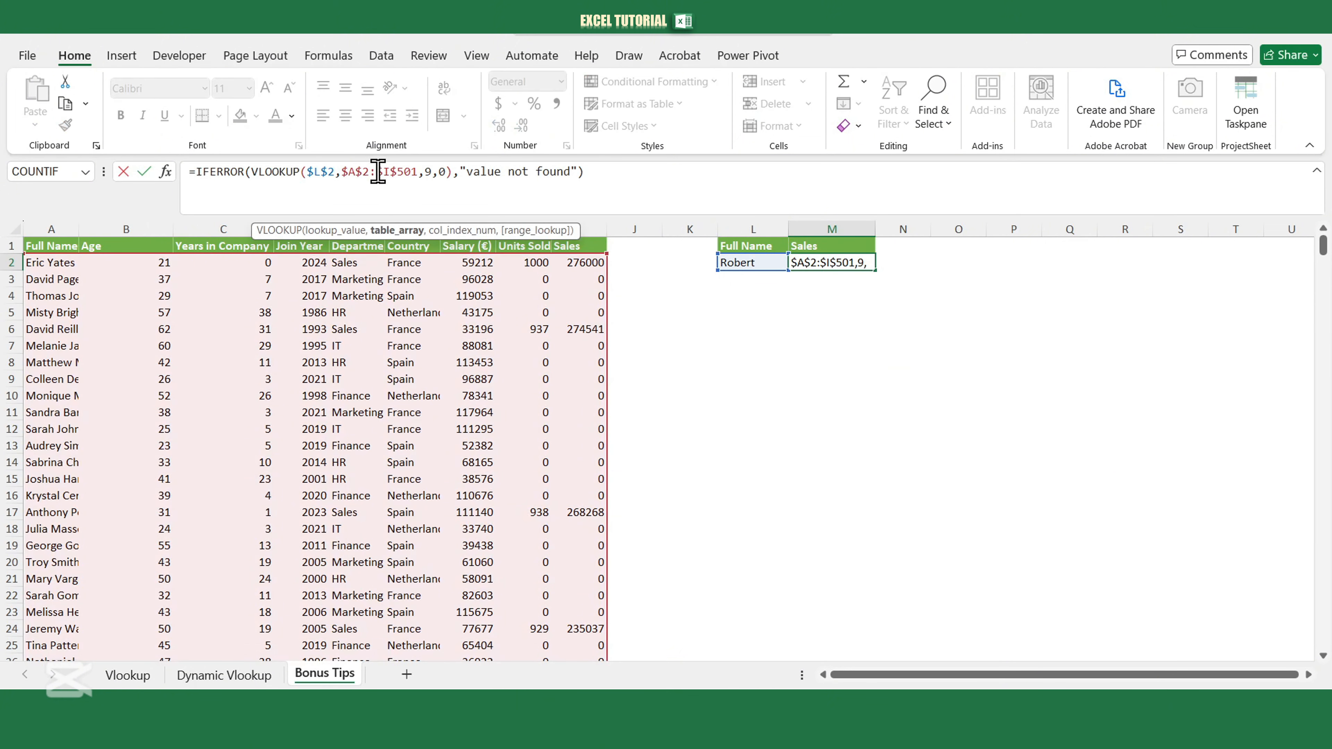
left_click(167, 173)
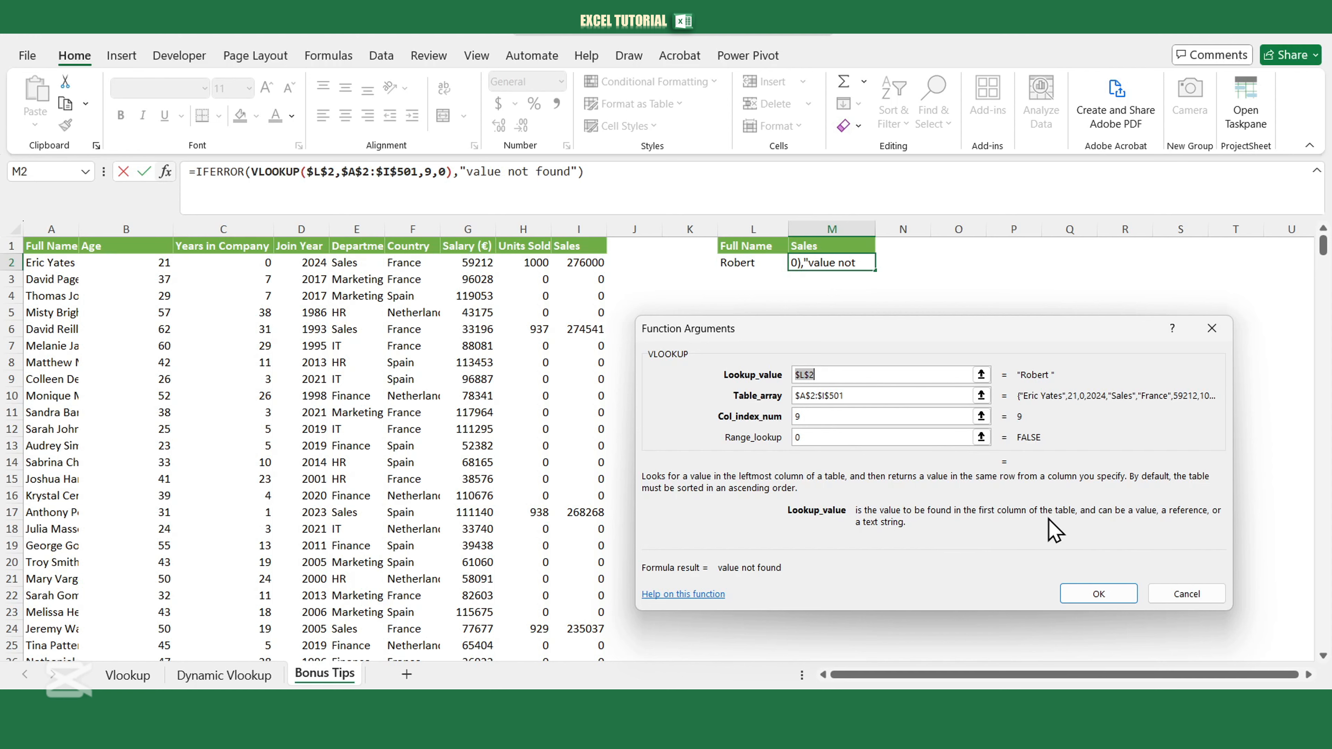
left_click(884, 394)
left_click(881, 416)
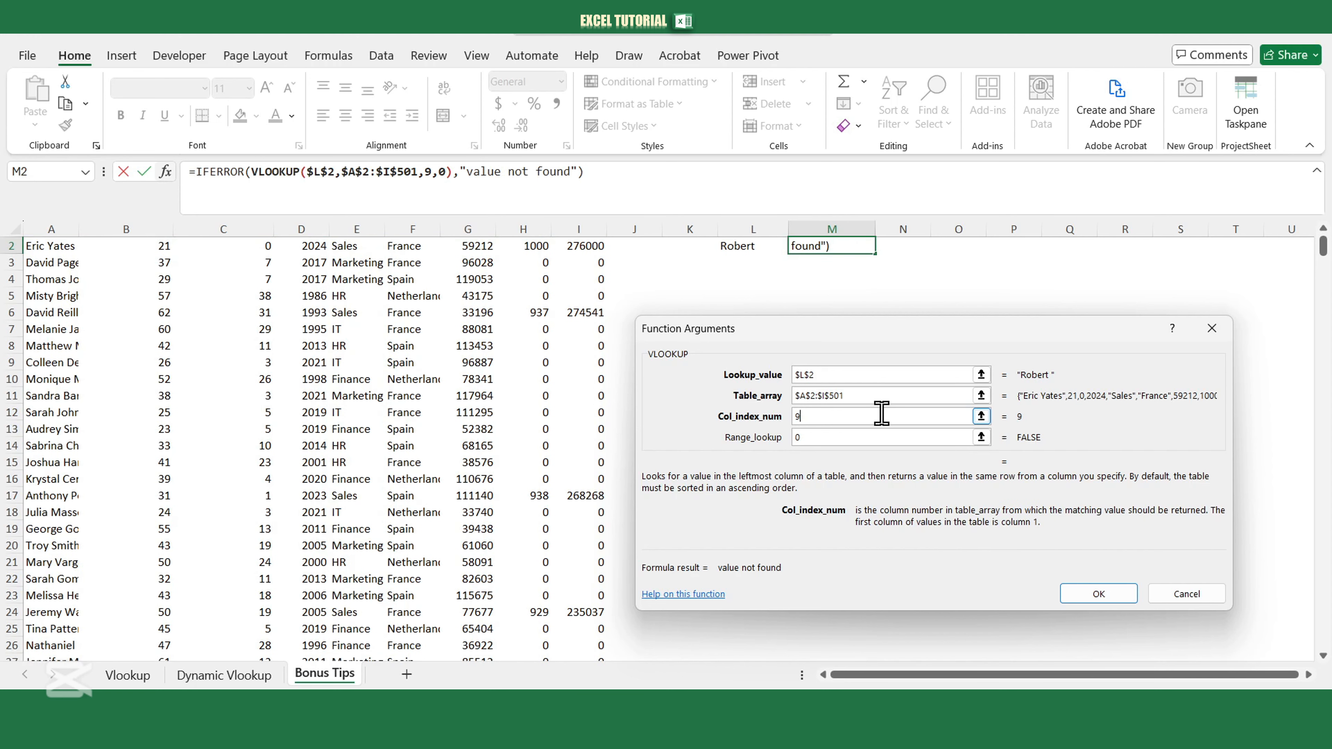
left_click(1169, 601)
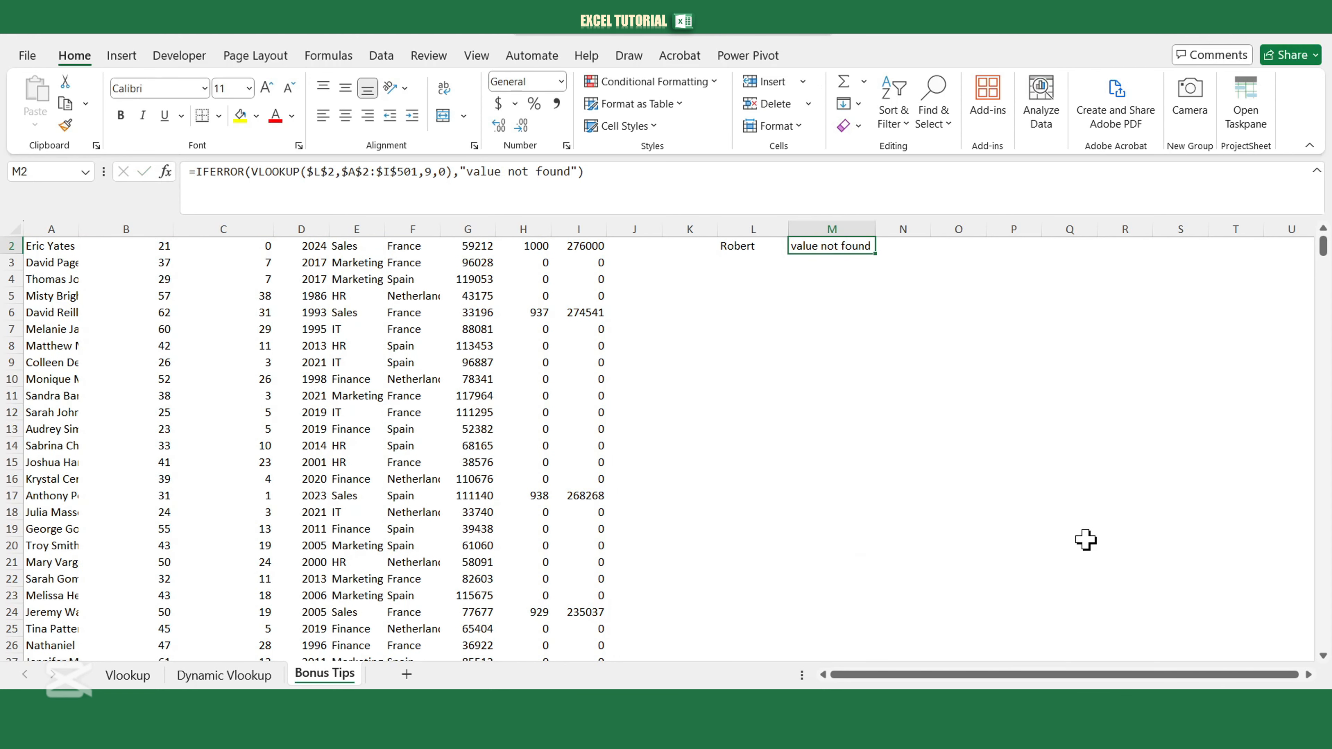
left_click(914, 410)
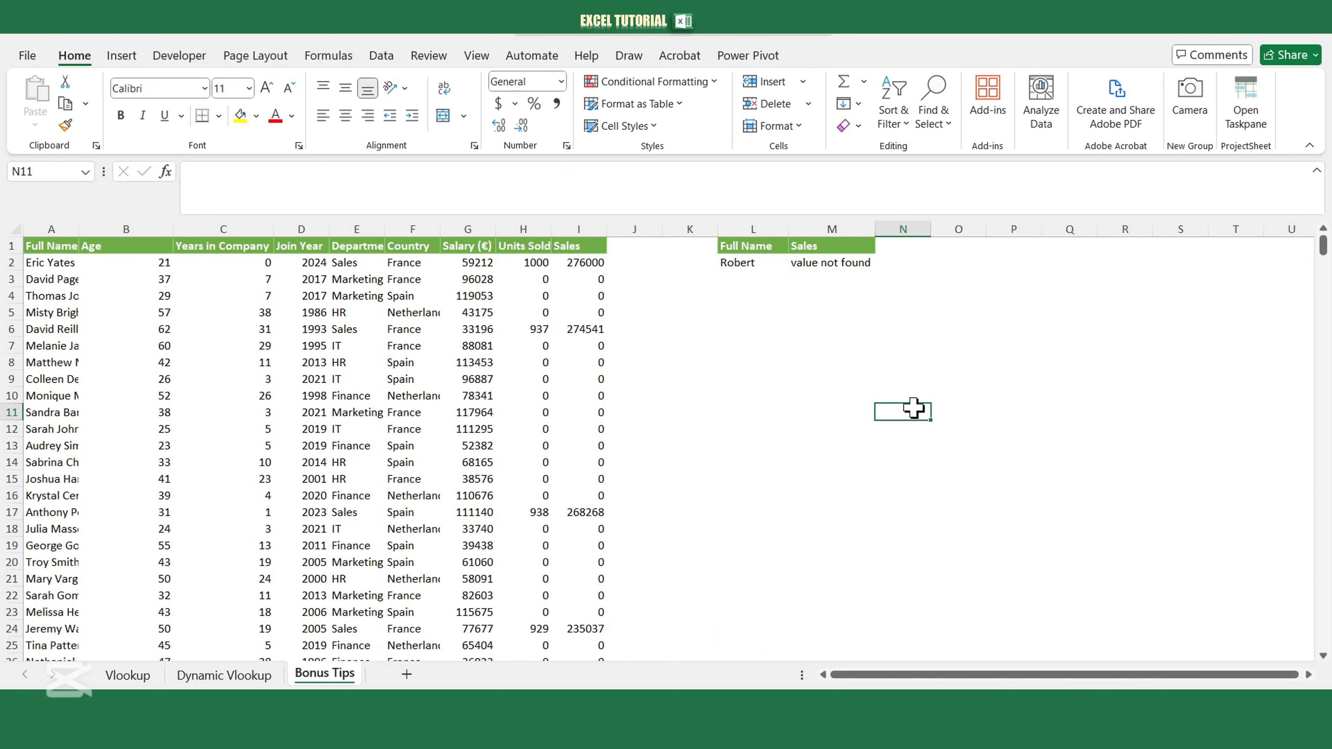